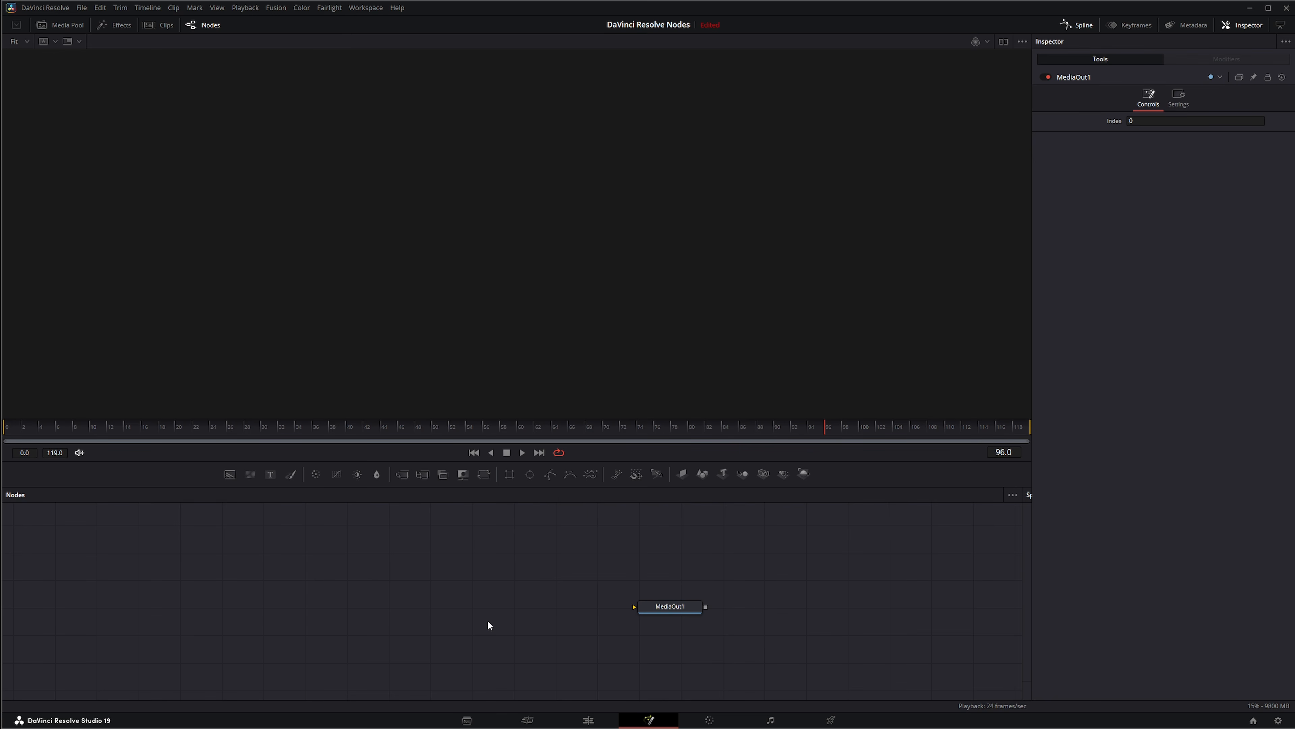
Step: Add an sMerge node to the empty composition and space it out to the left of MediaOut1
key(shift+space)
text(s)
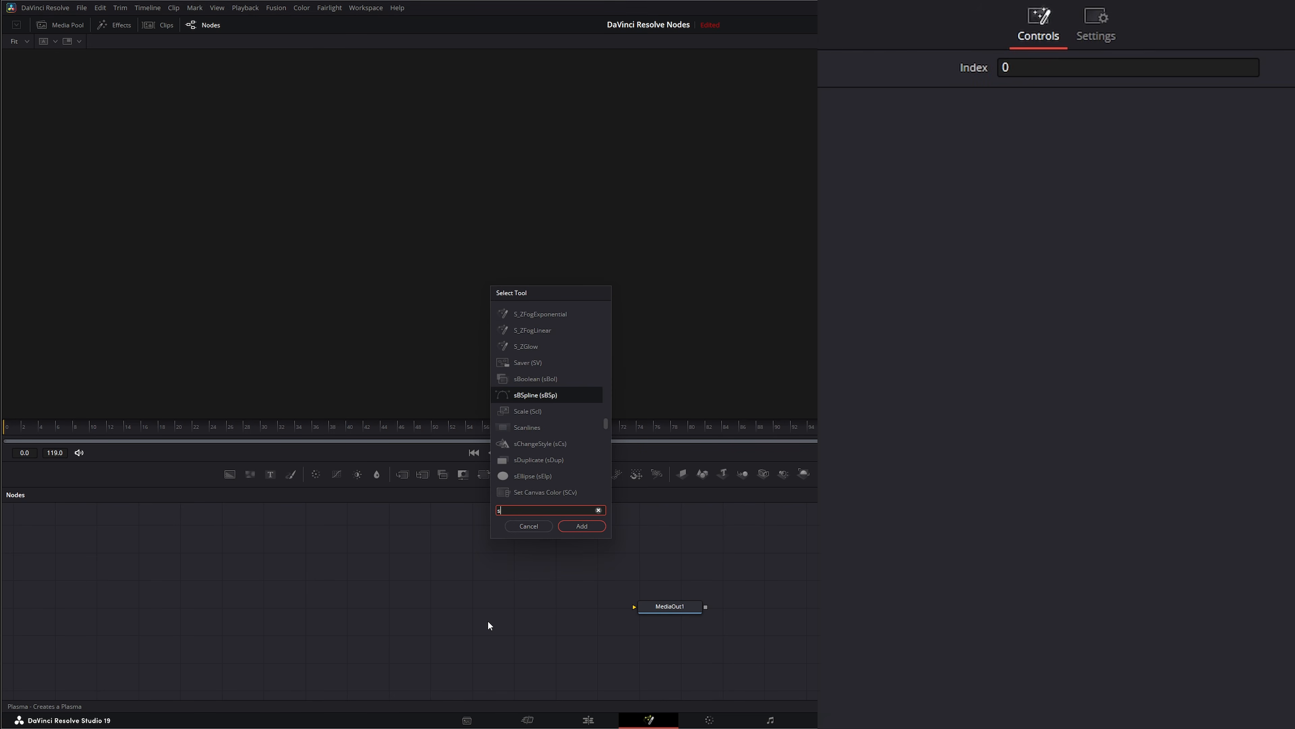
text(merge)
key(Return)
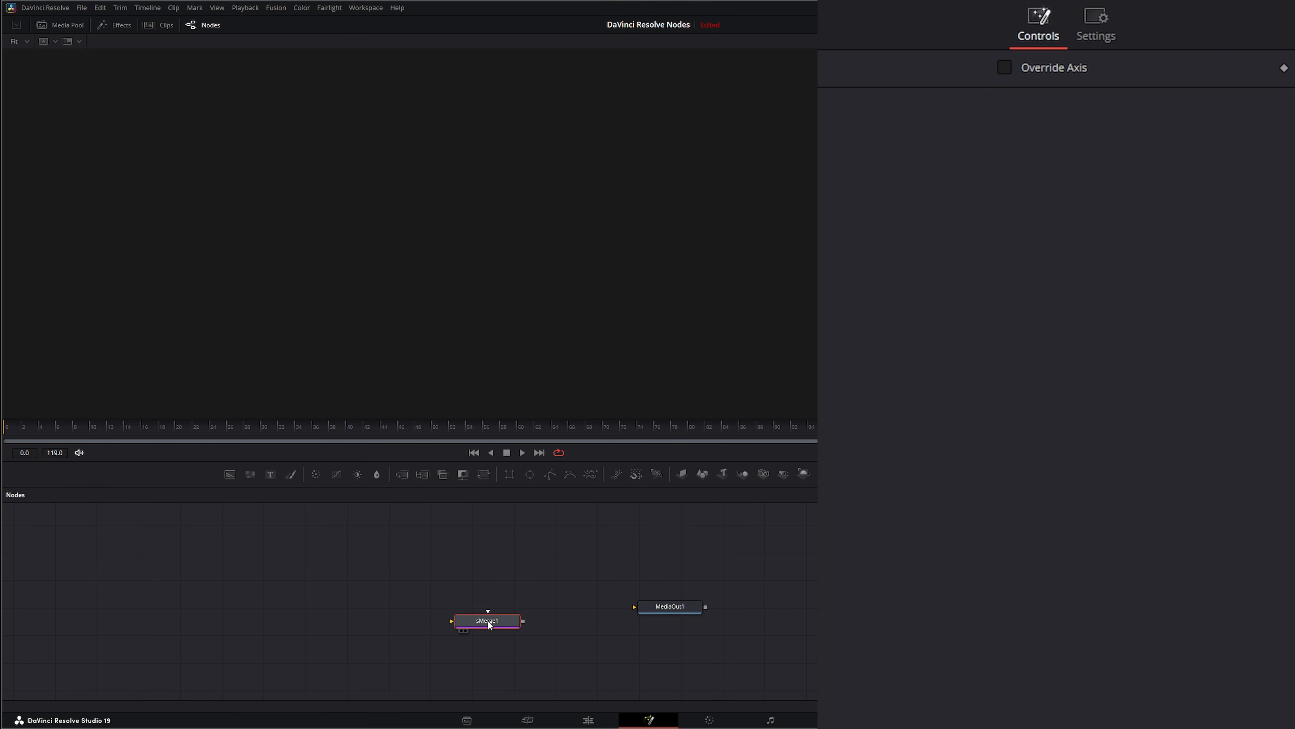
mouse_move(488, 622)
mouse_down()
mouse_move(493, 607)
mouse_move(507, 610)
mouse_up()
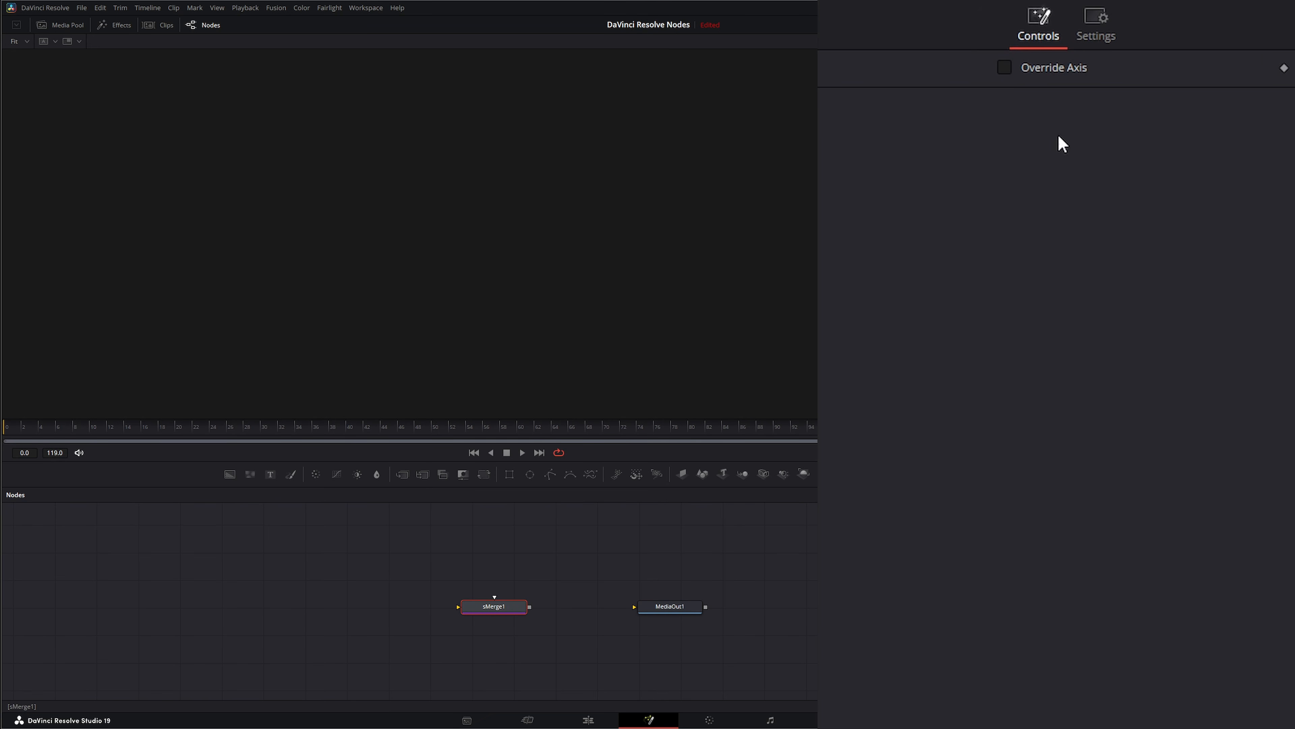
drag(492, 608, 494, 612)
drag(499, 611, 468, 614)
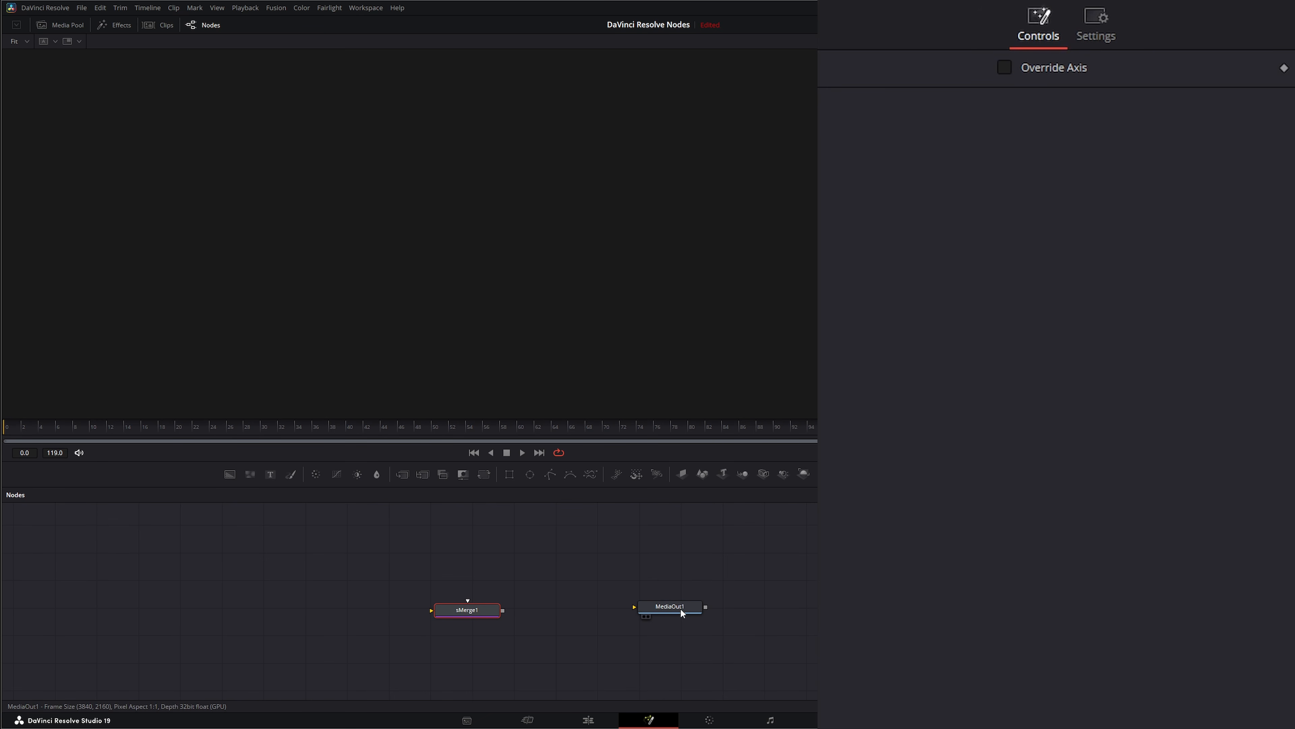
drag(684, 609, 691, 610)
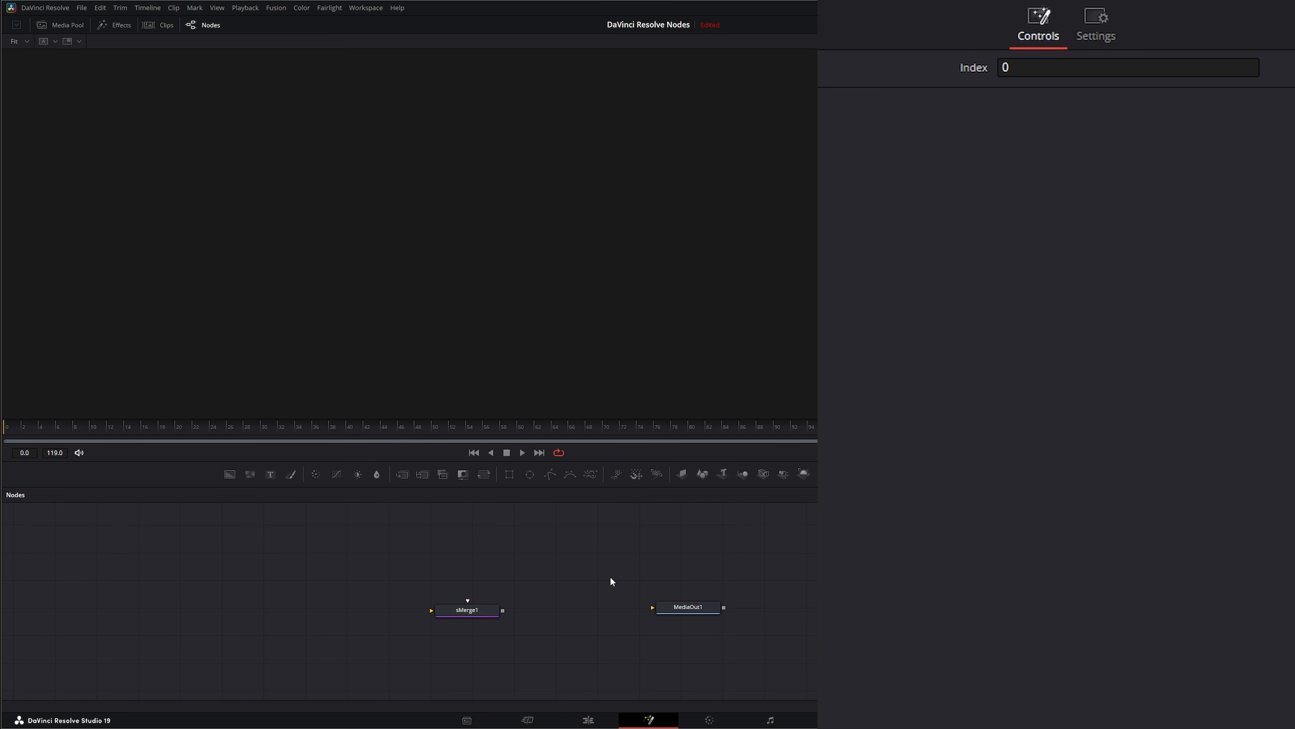
Step: Add an sRender node and connect it between sMerge1 and MediaOut1
key(shift+space)
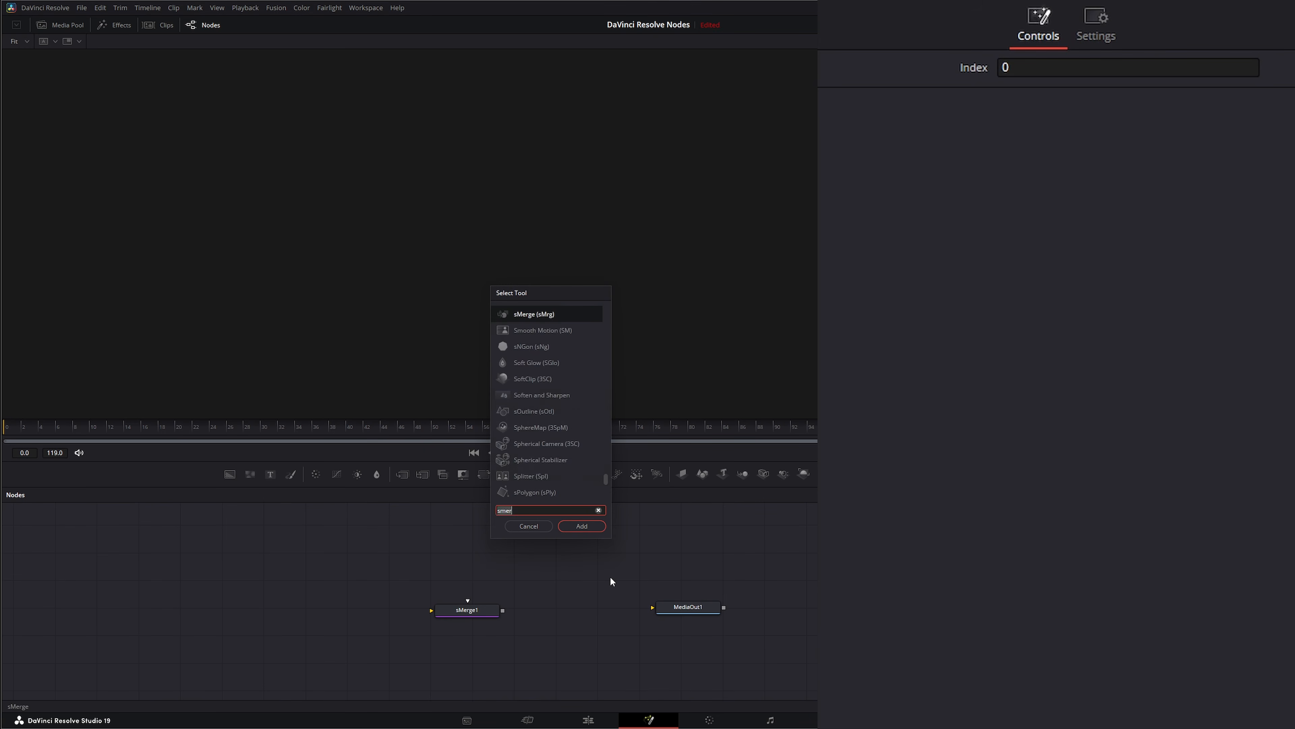
text(sre)
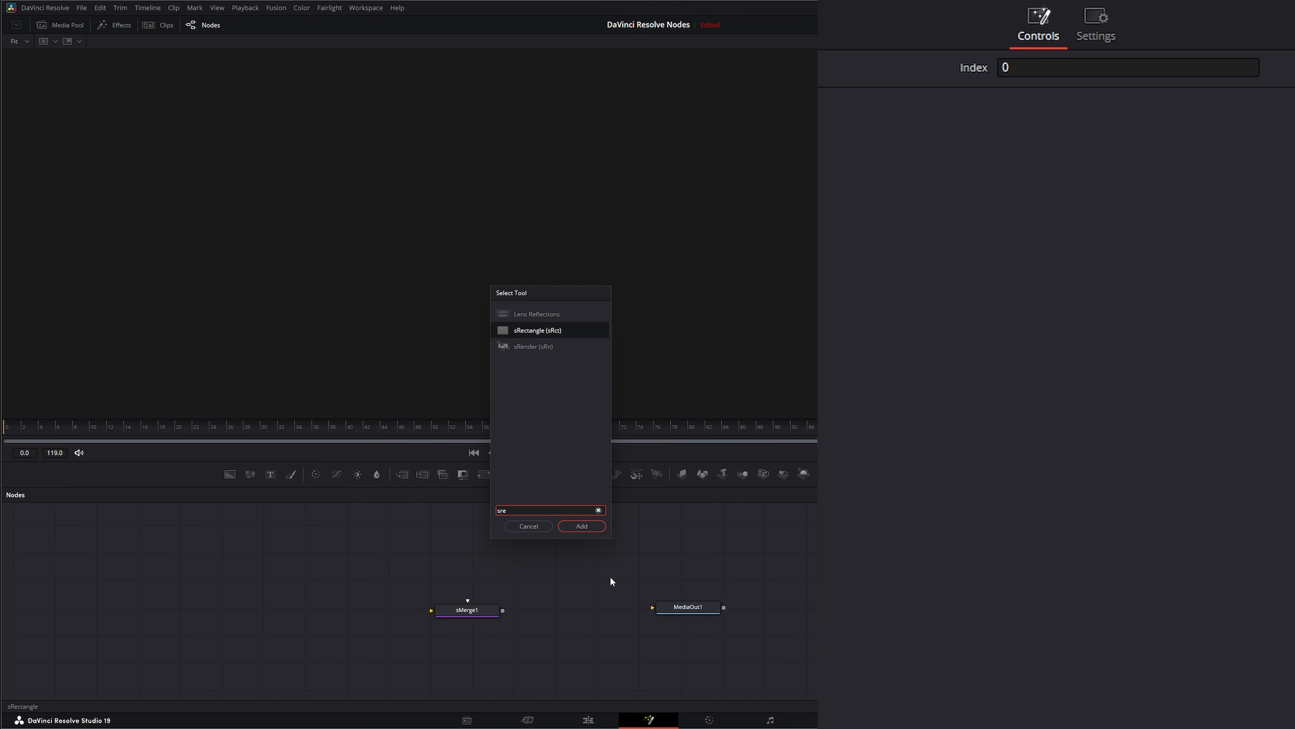
text(nder)
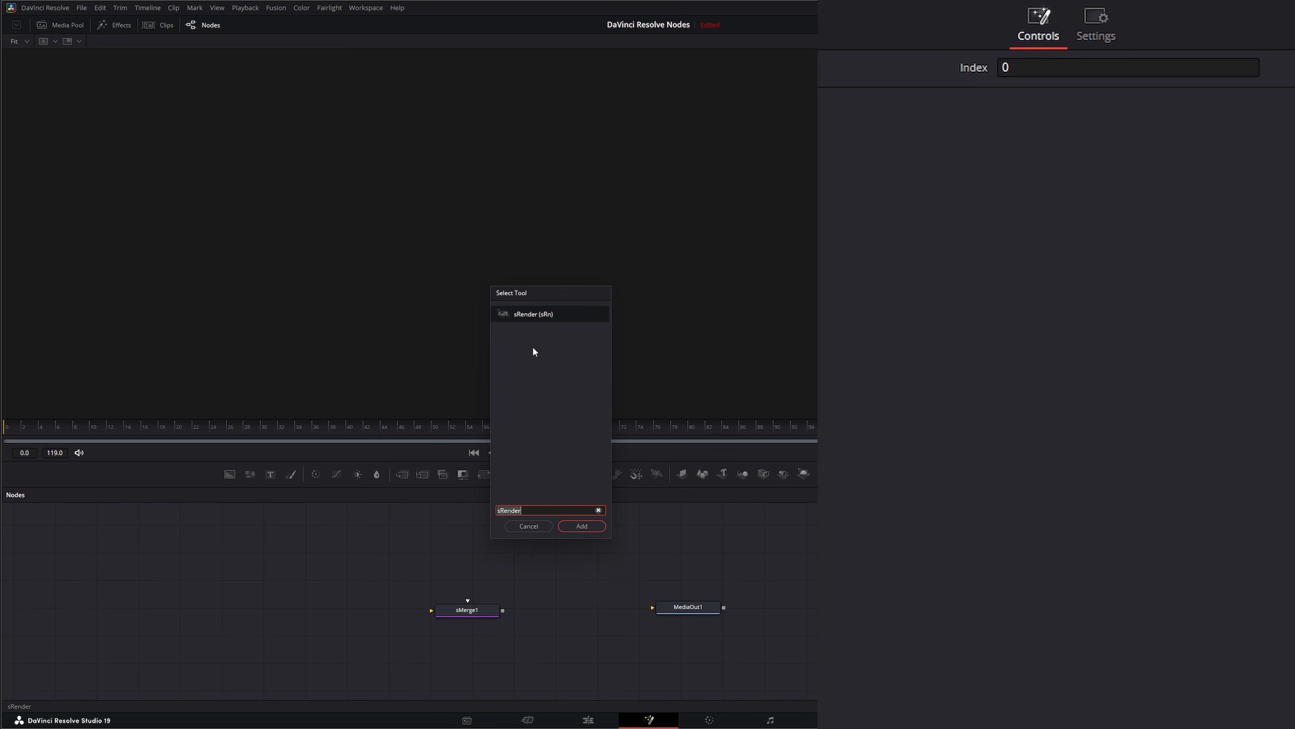
click(581, 525)
drag(588, 594, 530, 614)
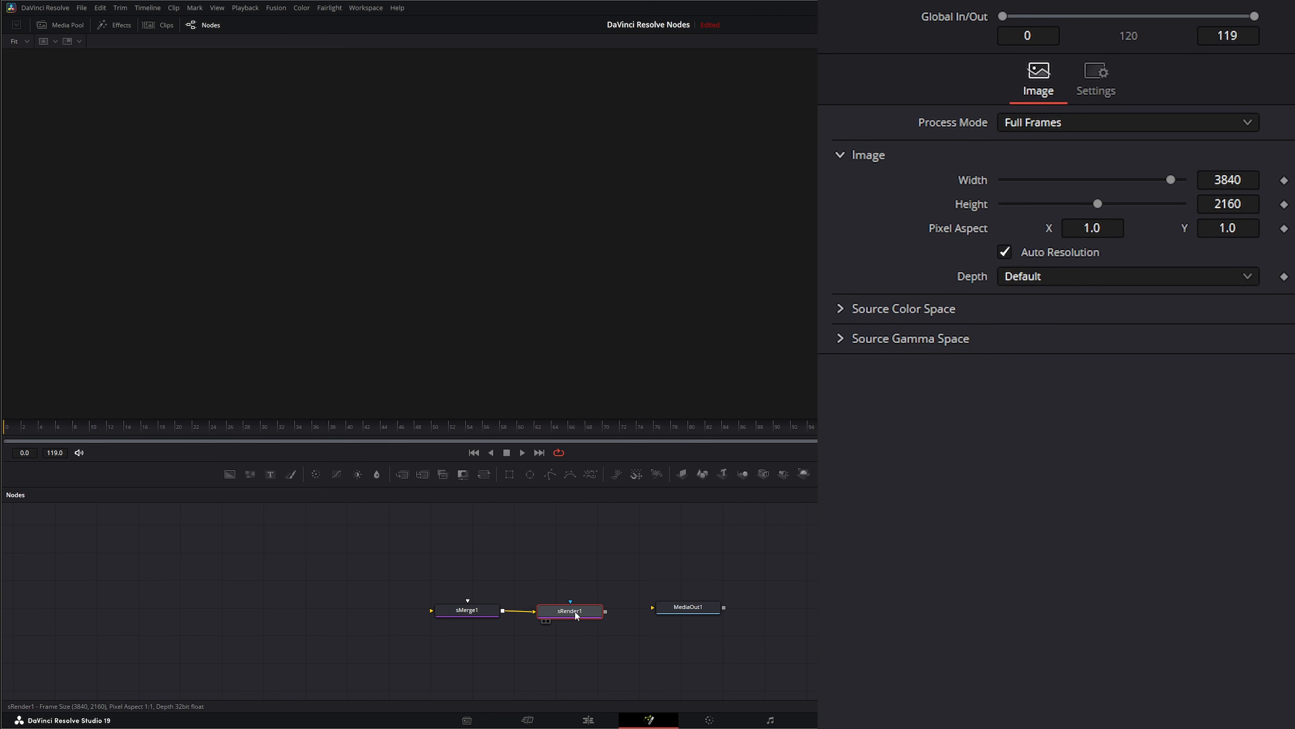
drag(605, 611, 570, 614)
click(388, 558)
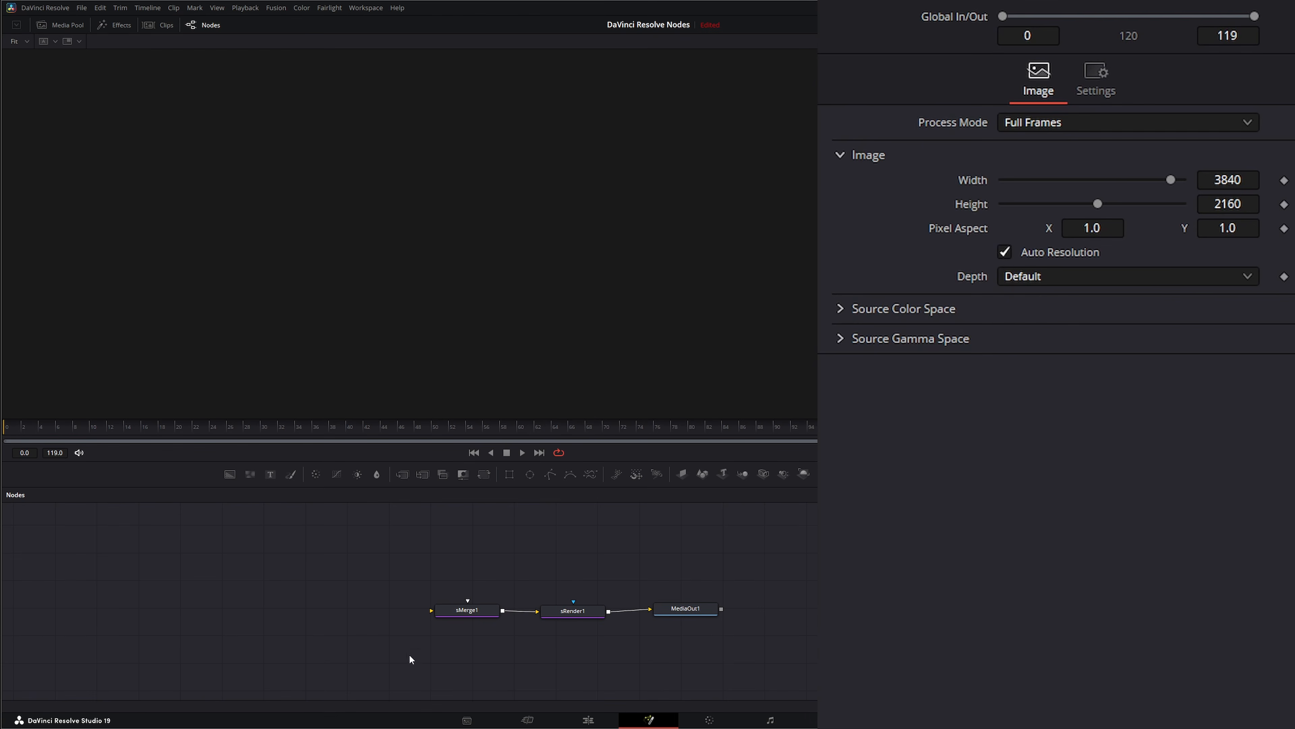
Step: Add an sRectangle node to the left of sMerge1 and connect its output to the merge
drag(464, 610, 447, 611)
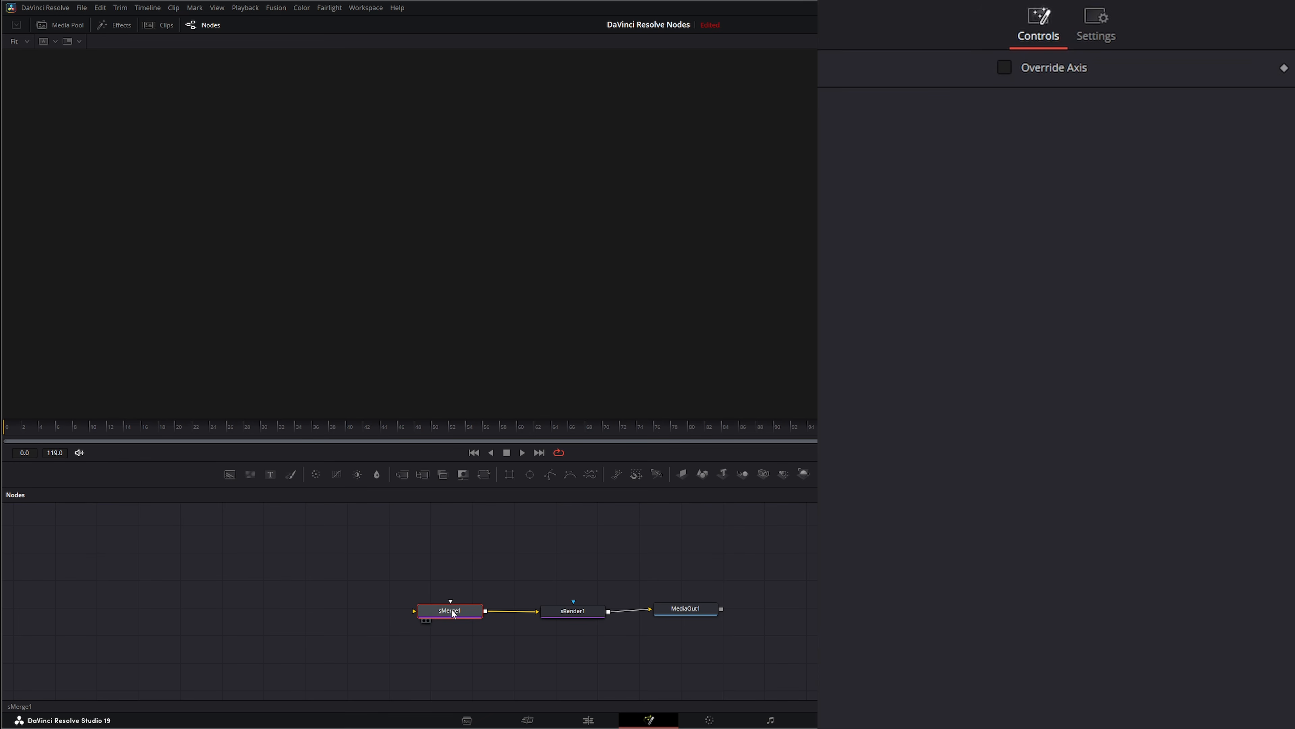
drag(452, 613, 457, 615)
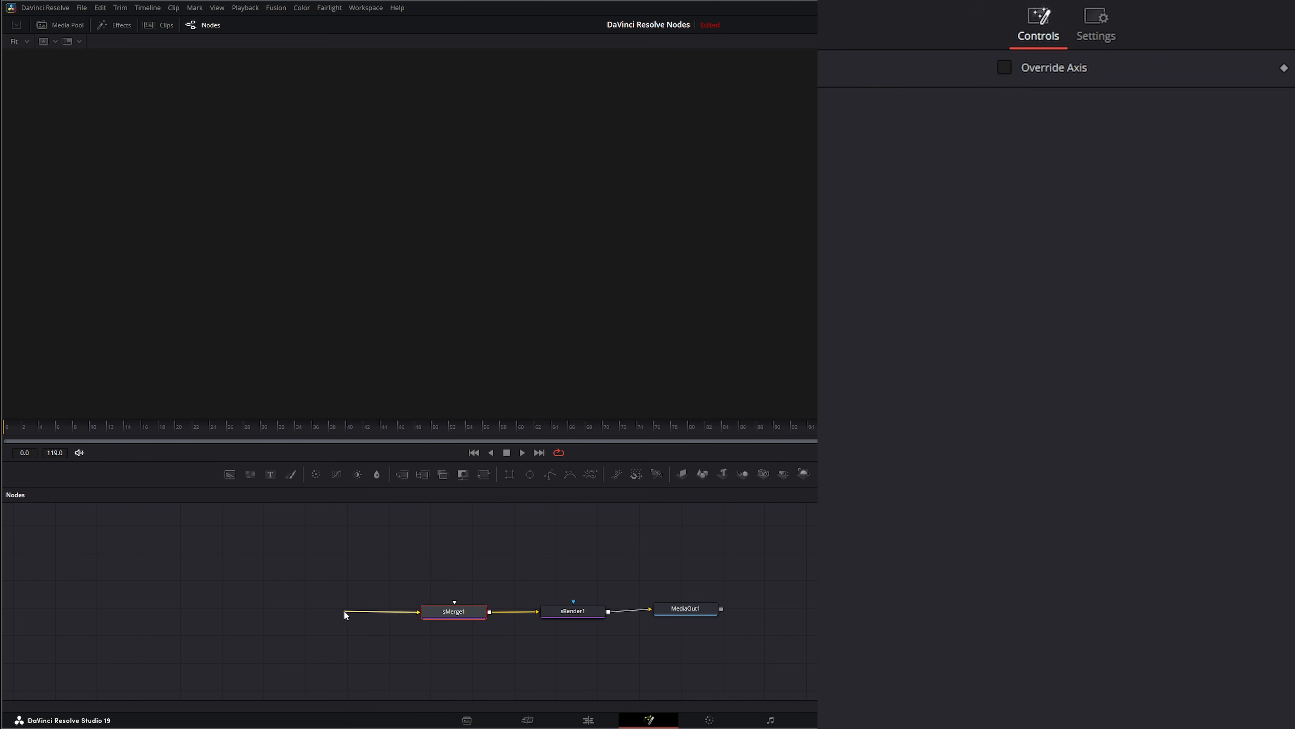
drag(344, 611, 345, 611)
key(shift+space)
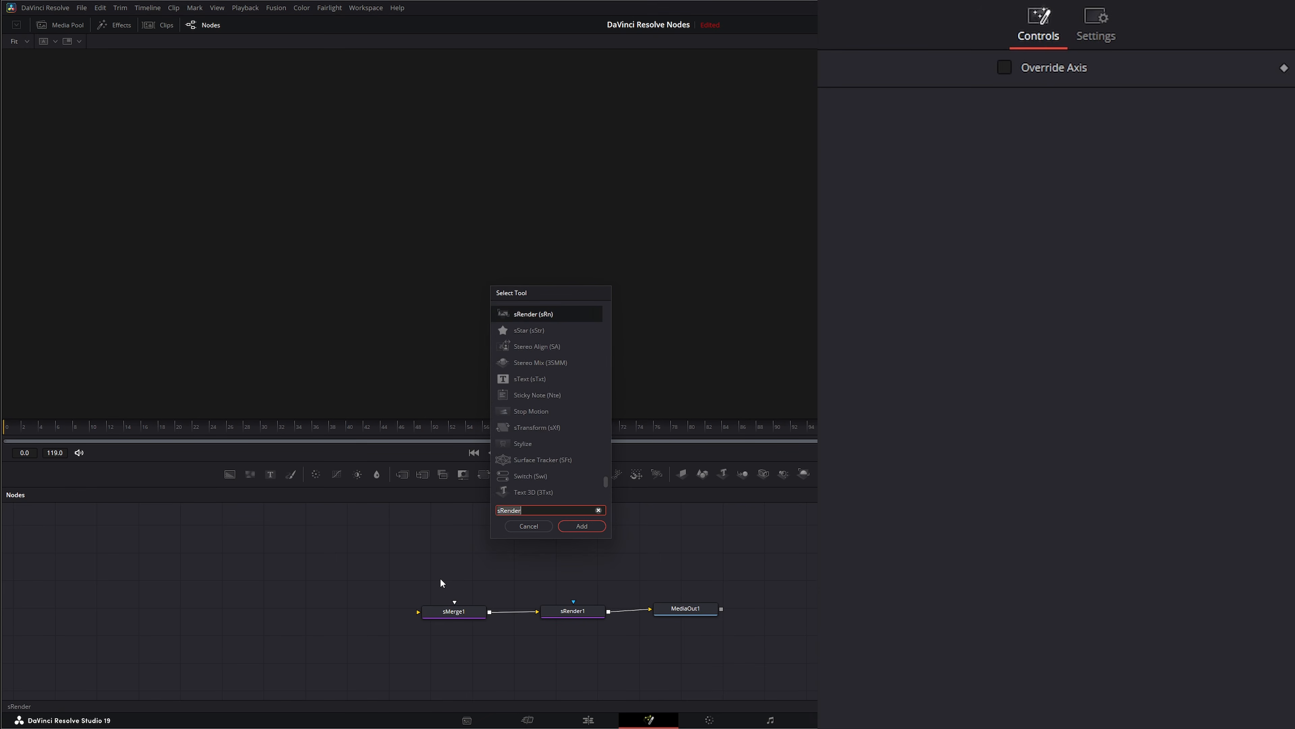
text(sre)
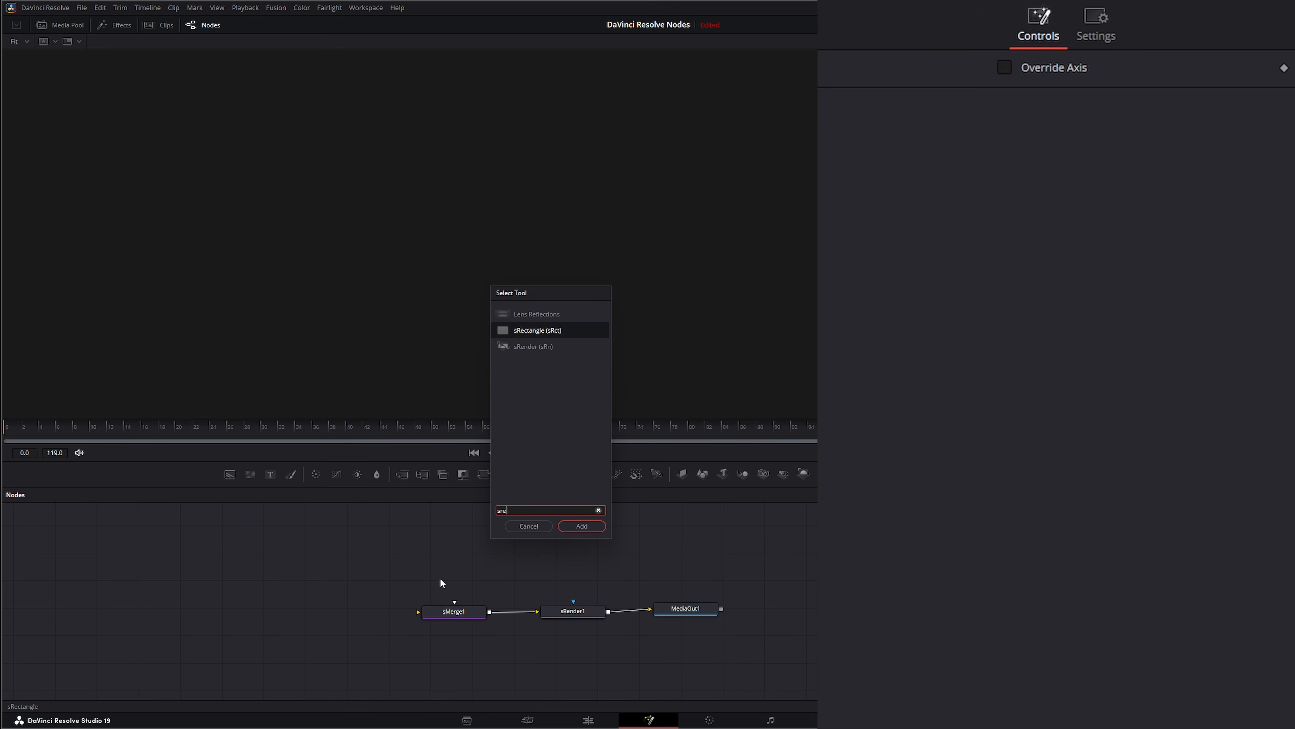
click(582, 526)
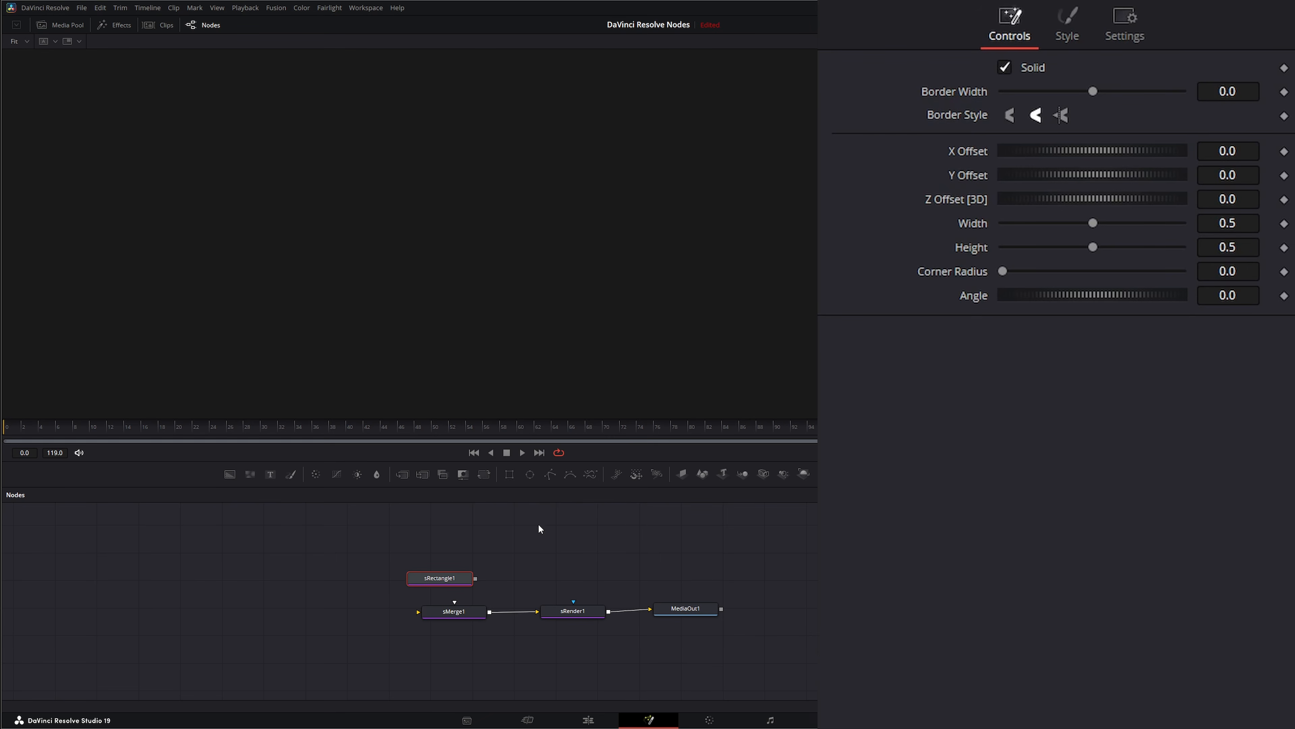
drag(453, 586, 419, 612)
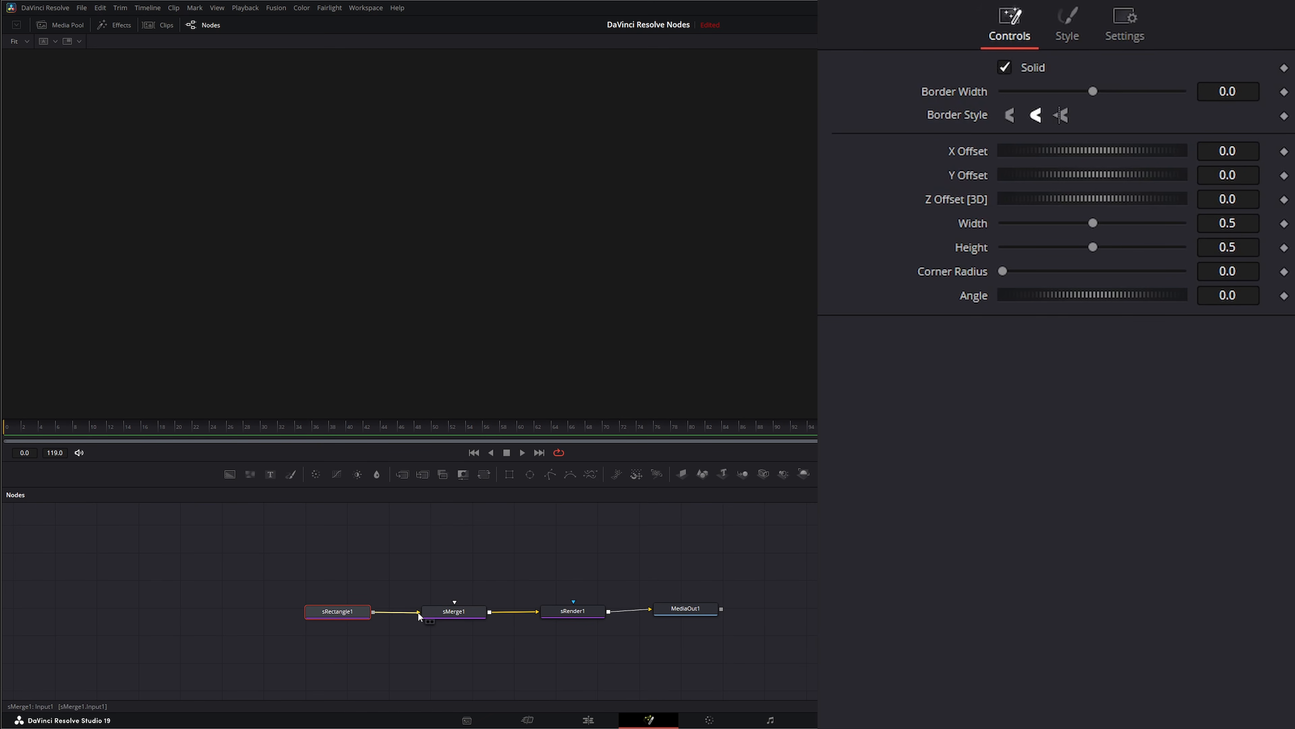
Step: Show sRender1 in the viewer and shift the white rectangle left to an X offset of about -0.23
click(451, 614)
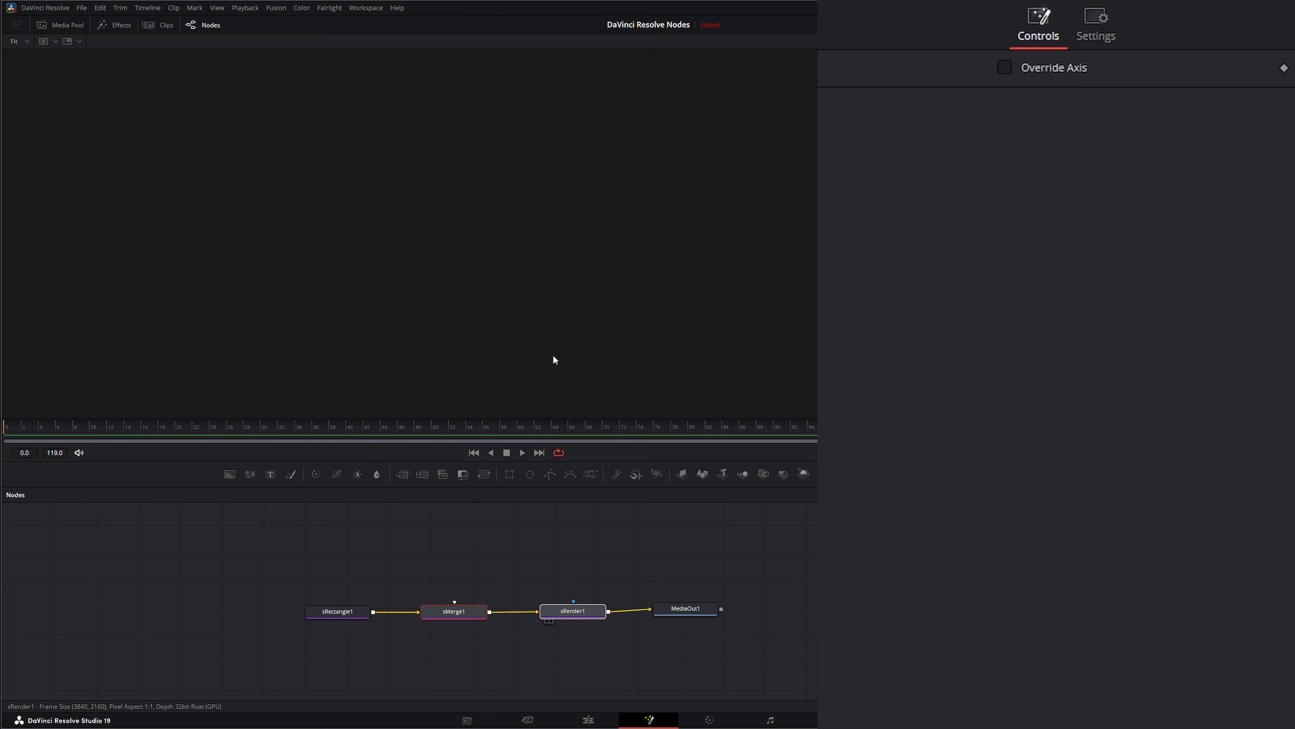
drag(554, 356, 552, 361)
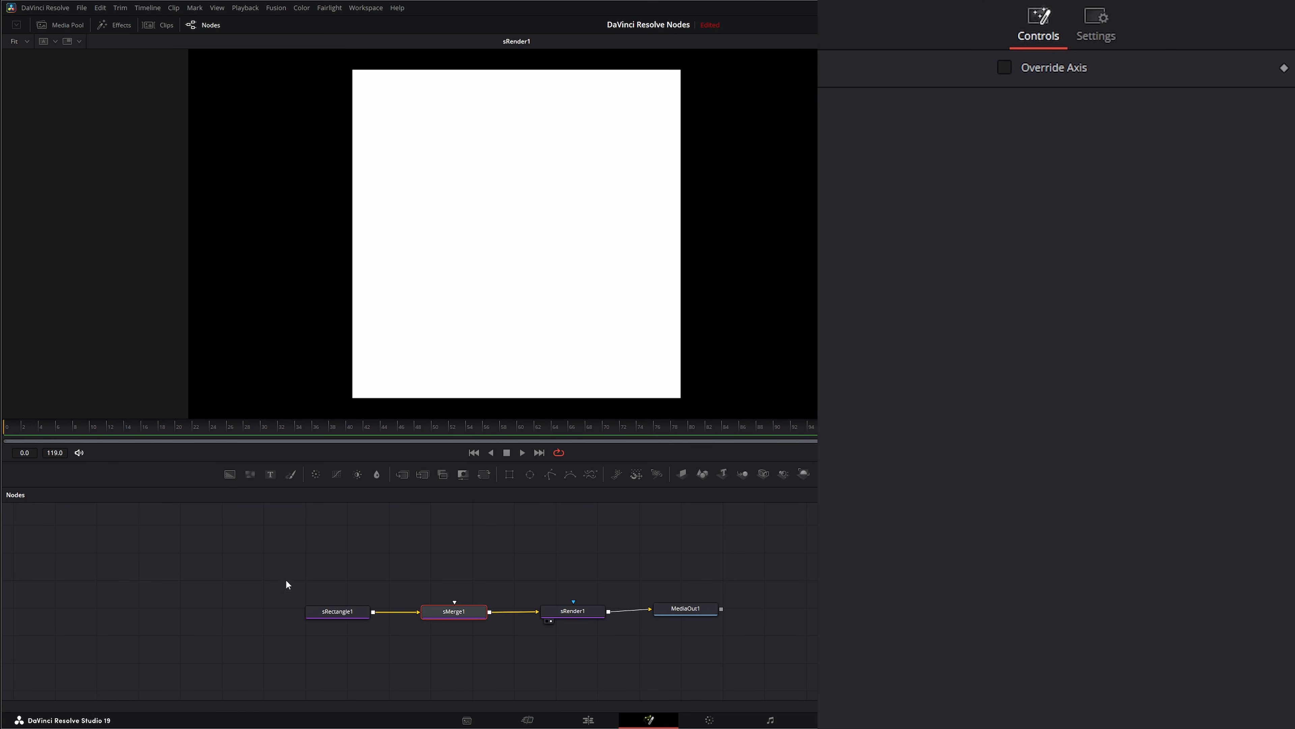
drag(259, 567, 370, 641)
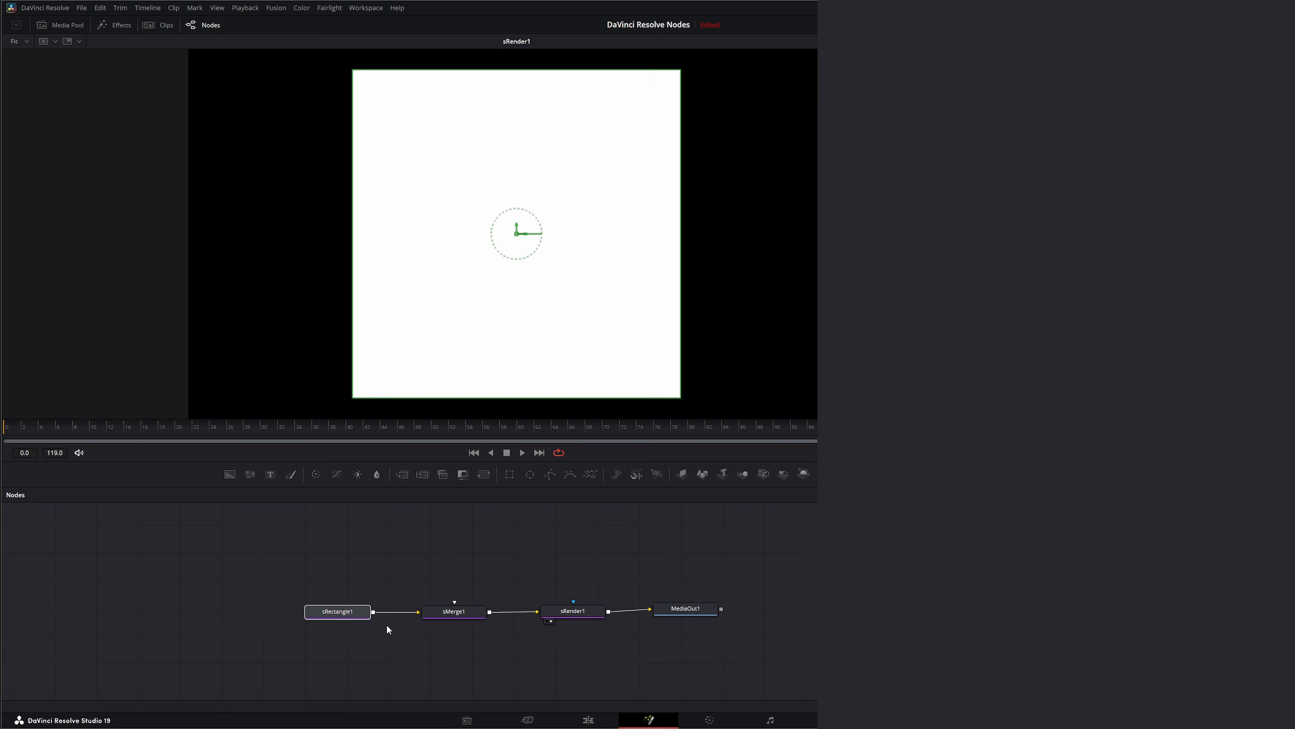
click(350, 616)
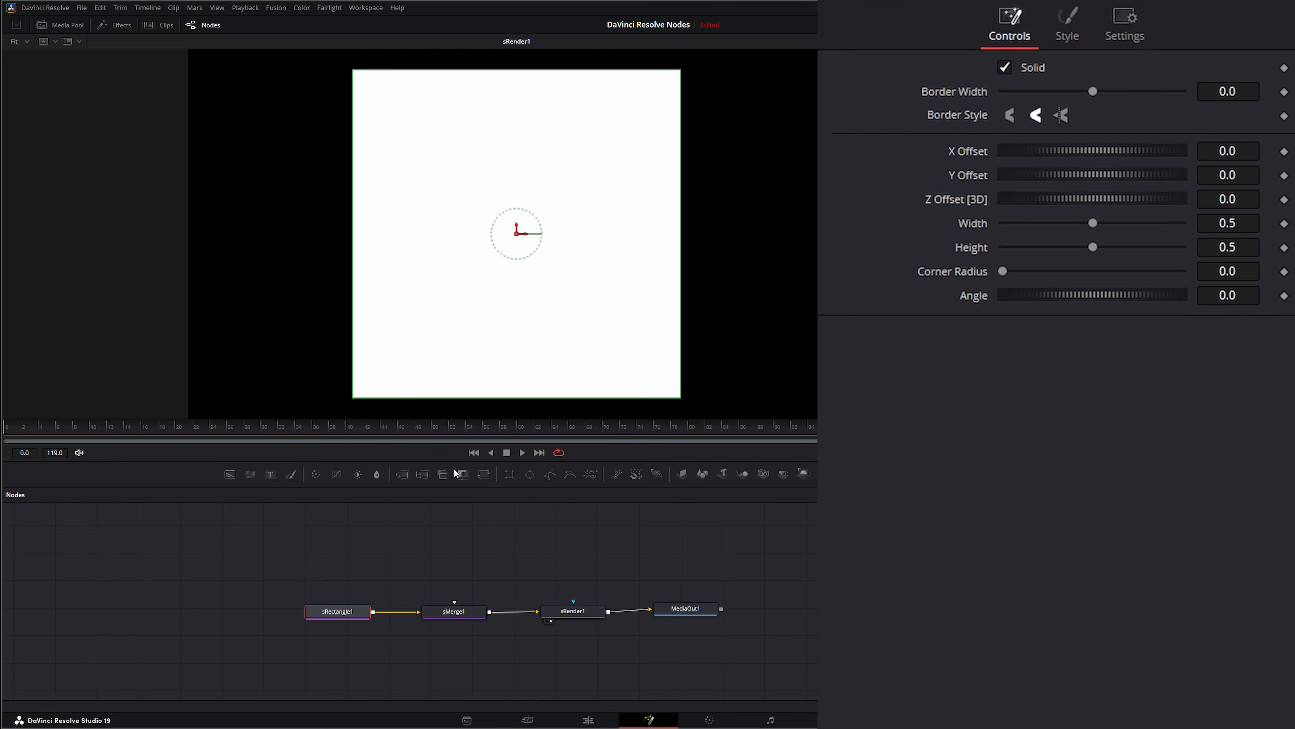
drag(524, 237, 373, 237)
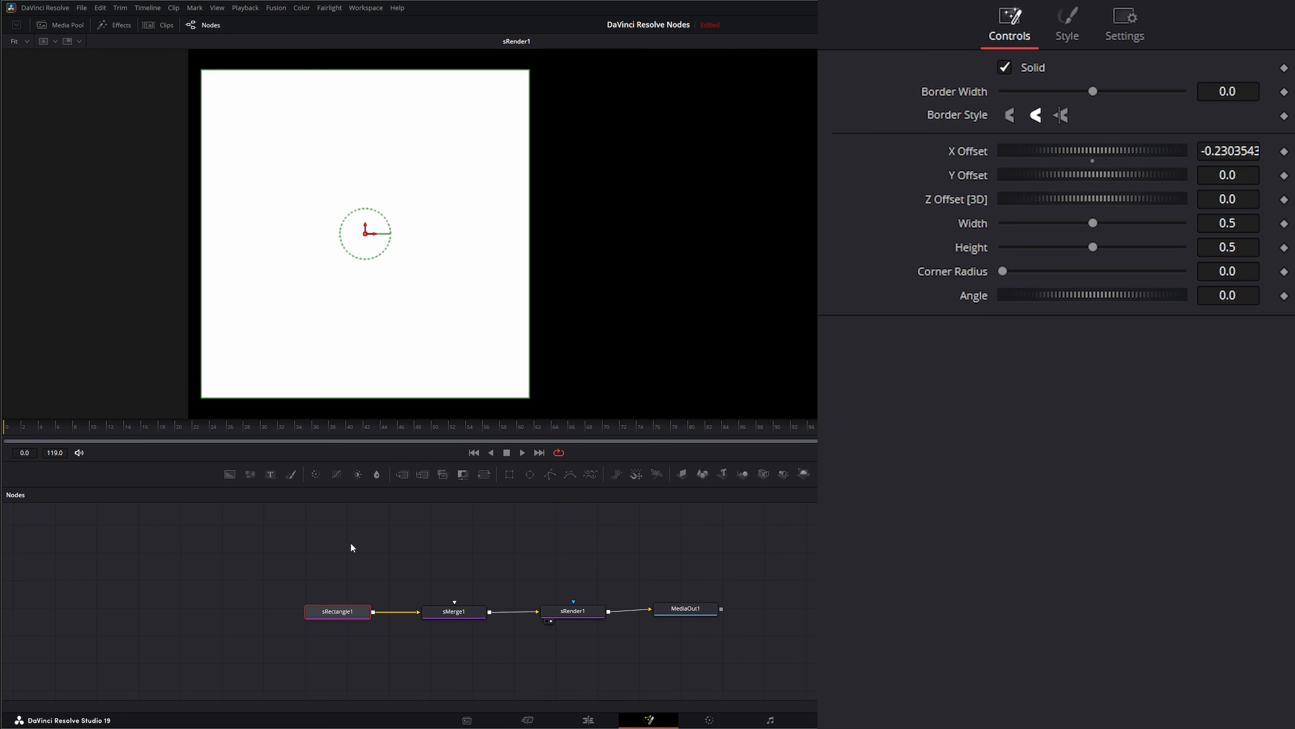
Step: Duplicate the sRectangle1 node and connect the copy to sMerge1 as a second shape
key(ctrl+c)
click(435, 546)
key(ctrl+v)
drag(435, 545, 454, 603)
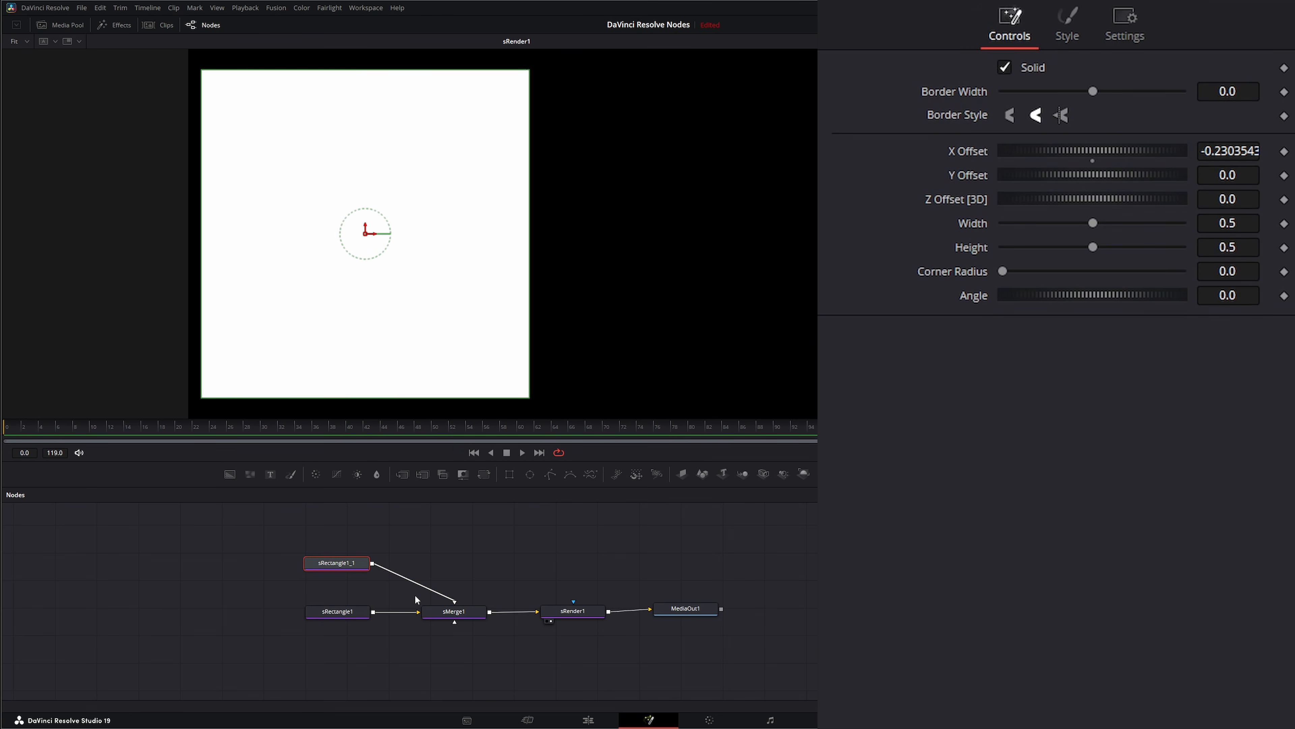
Step: Color the copied rectangle light blue (#75acff) and move it to about X 0.05, Y -0.10
click(1071, 28)
click(1058, 69)
click(687, 320)
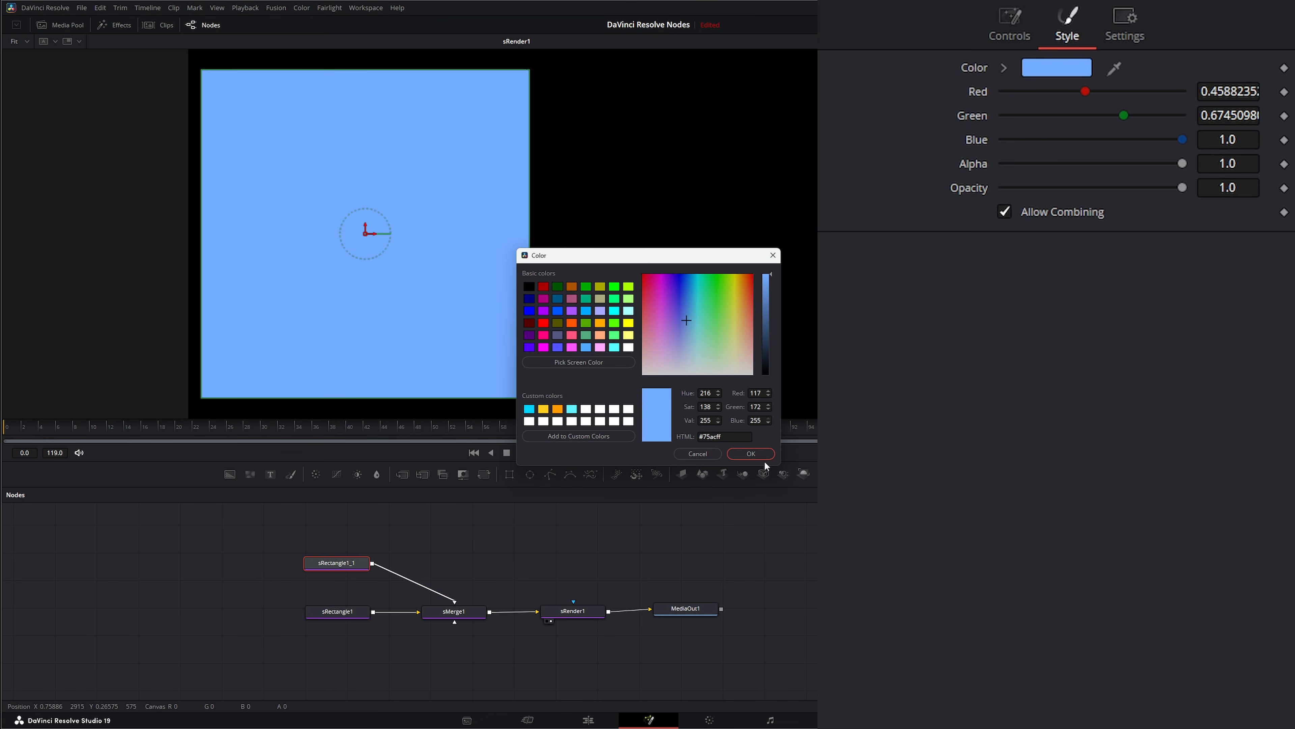
click(749, 453)
drag(374, 236, 551, 298)
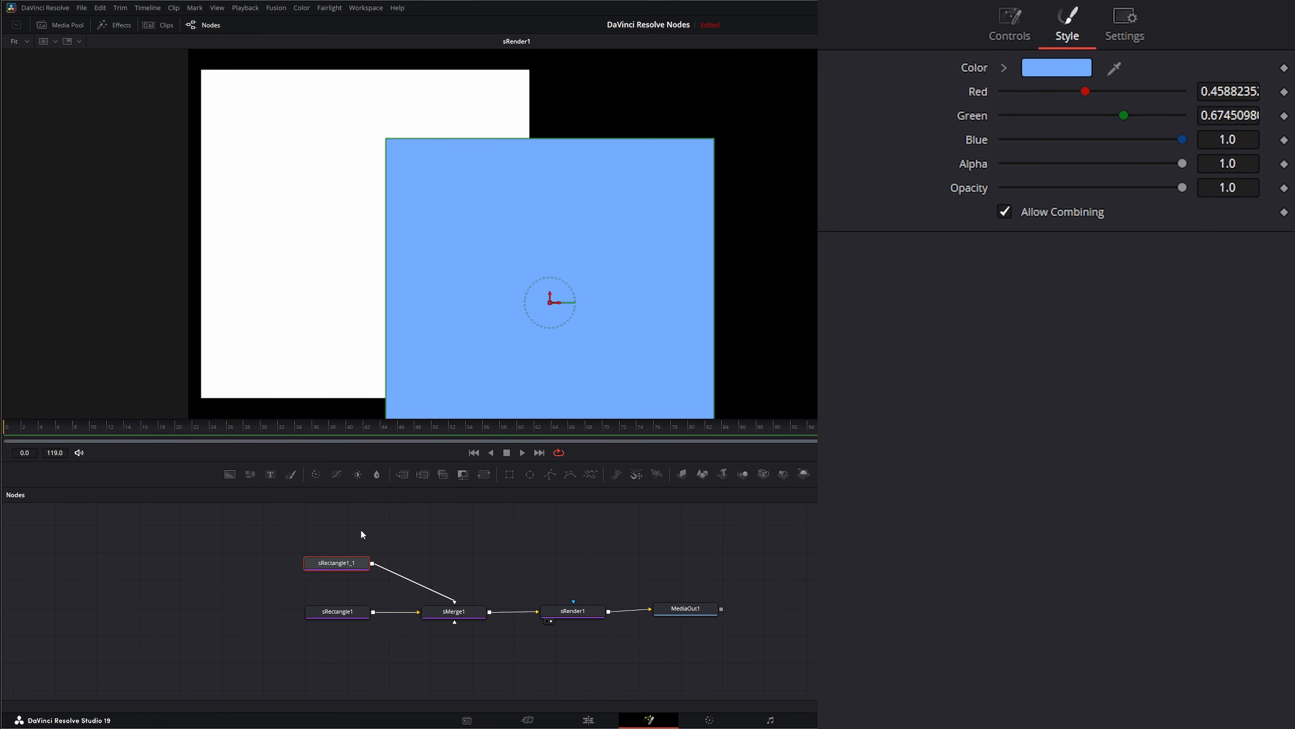
Step: Duplicate the blue rectangle's node and connect the copy to sMerge1 as a third shape
drag(300, 529, 371, 587)
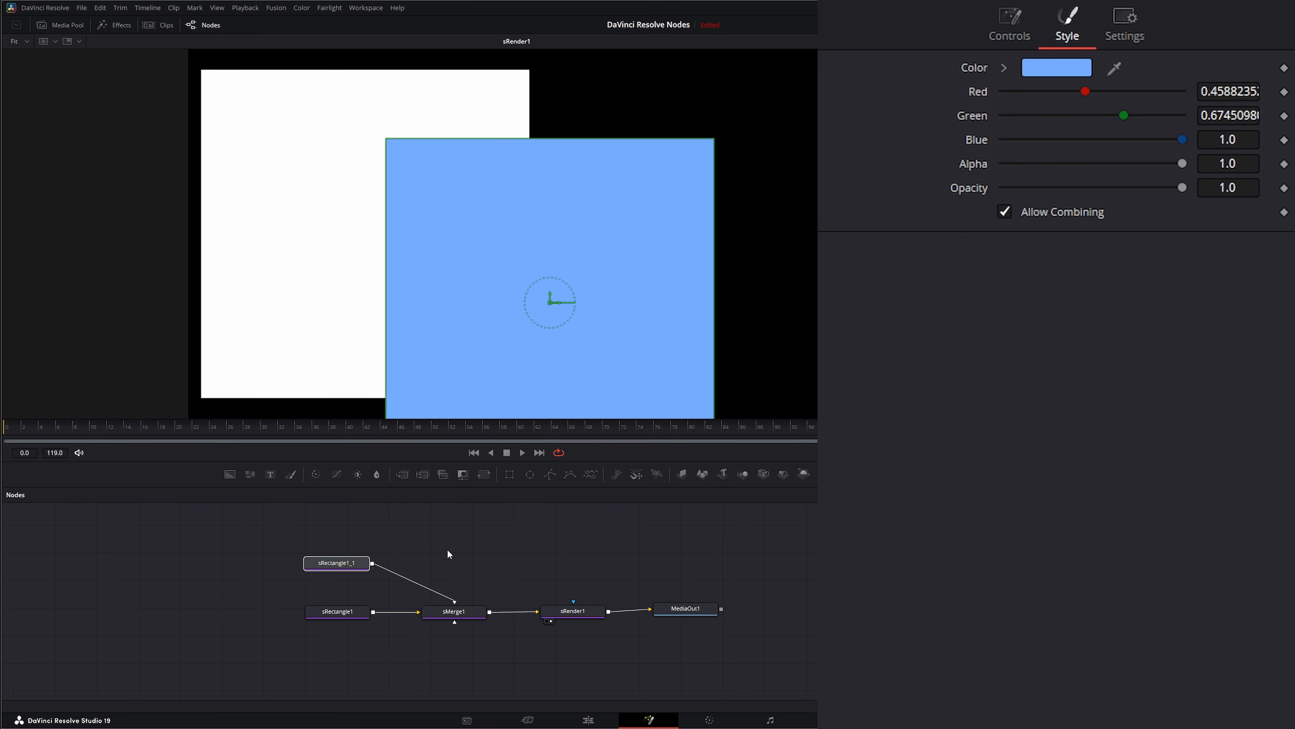
click(458, 542)
key(ctrl+v)
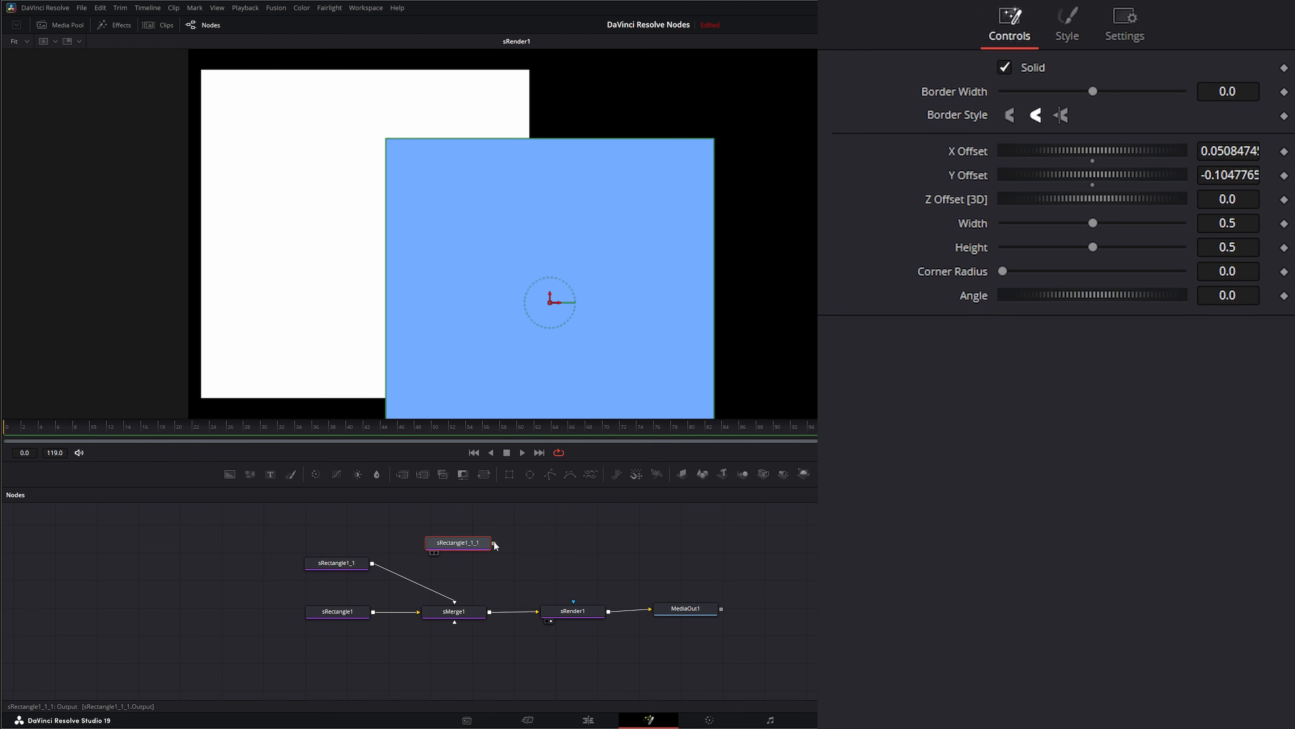
drag(493, 542, 472, 604)
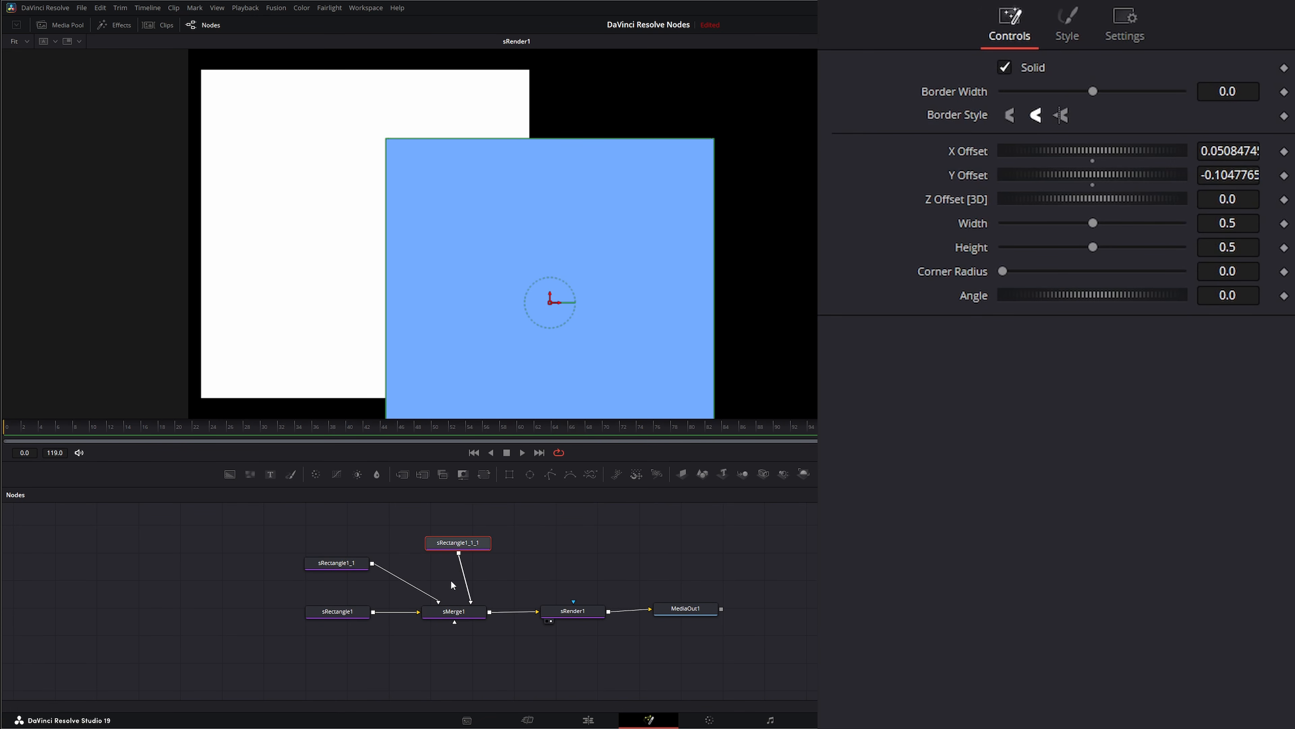
drag(466, 544, 478, 544)
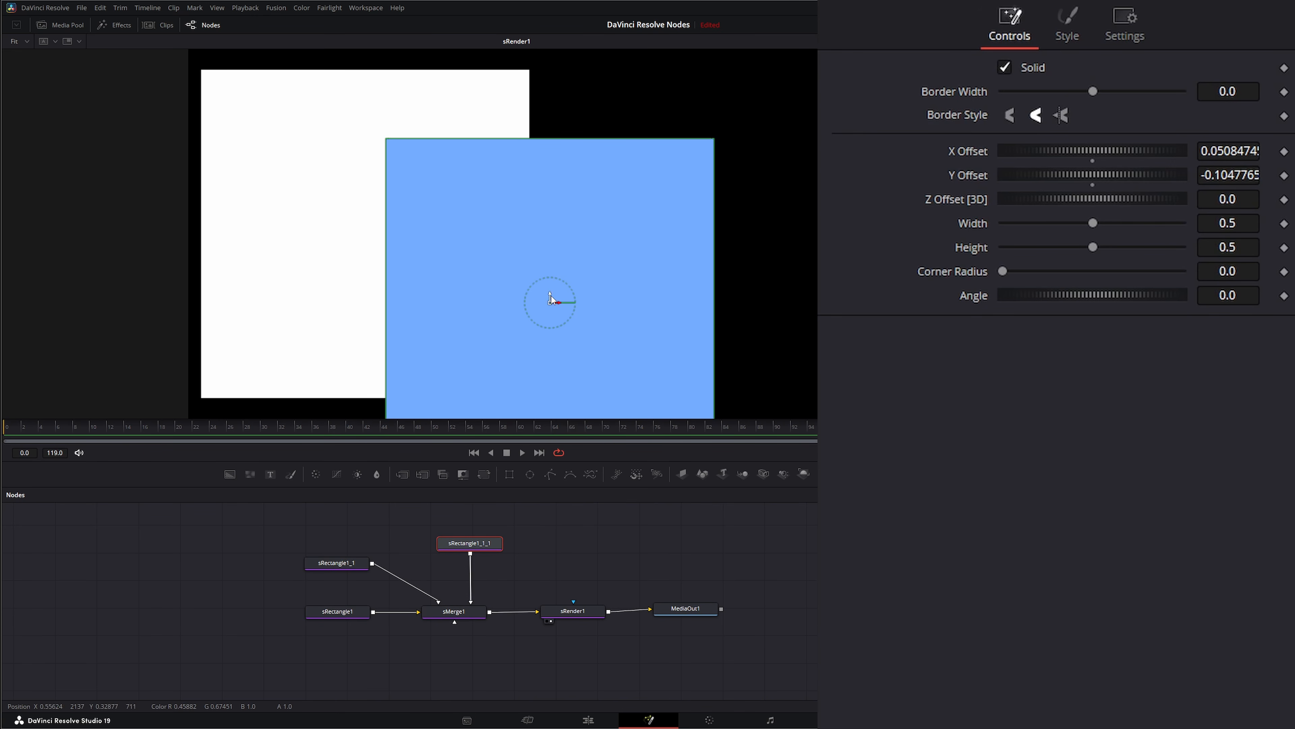
Step: Move the third rectangle to about X 0.12, Y 0.004 and color it purple (#7c65ff)
drag(558, 301, 600, 222)
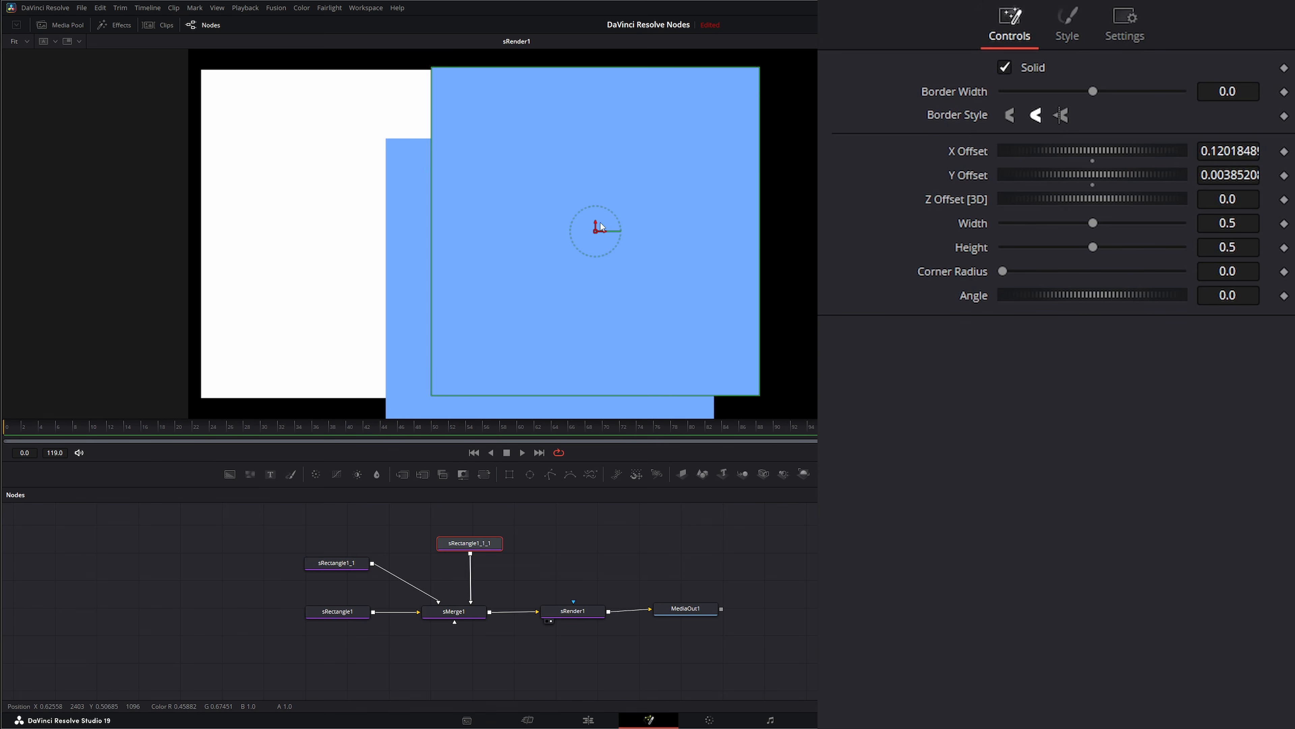
click(1068, 28)
click(1030, 74)
click(676, 312)
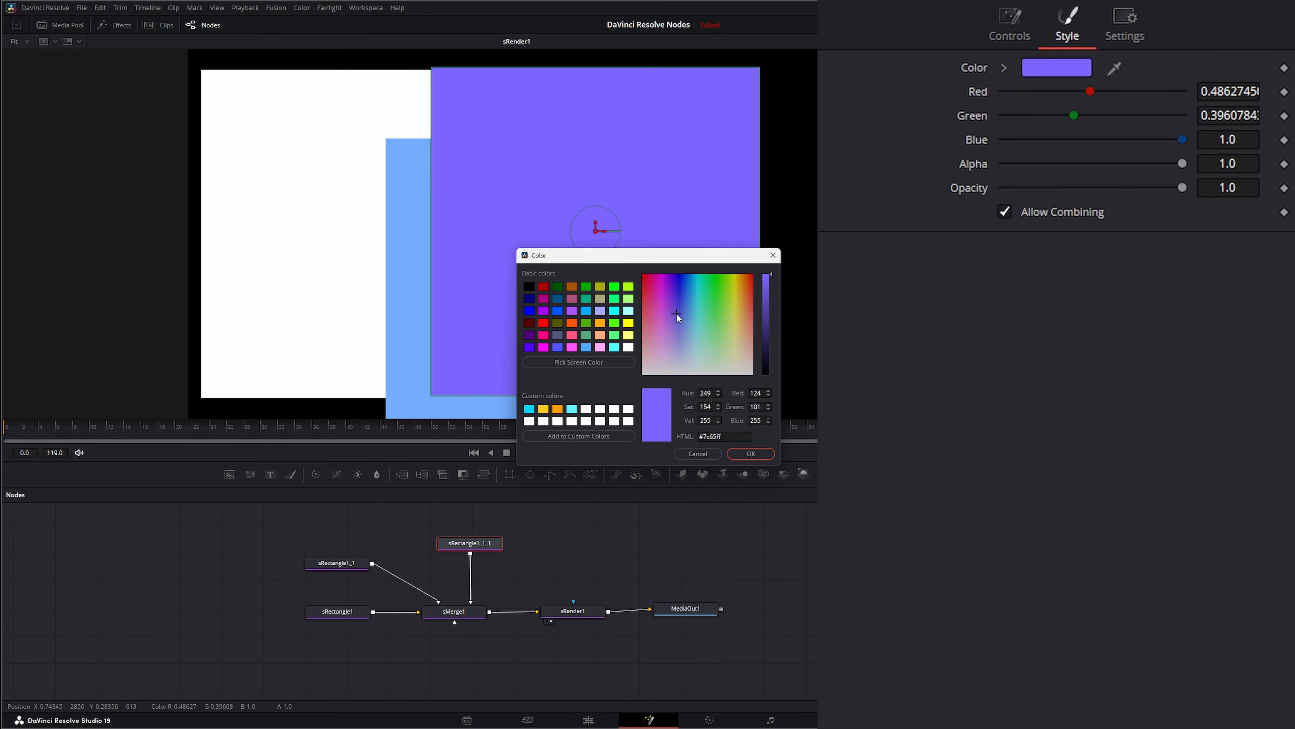
click(750, 454)
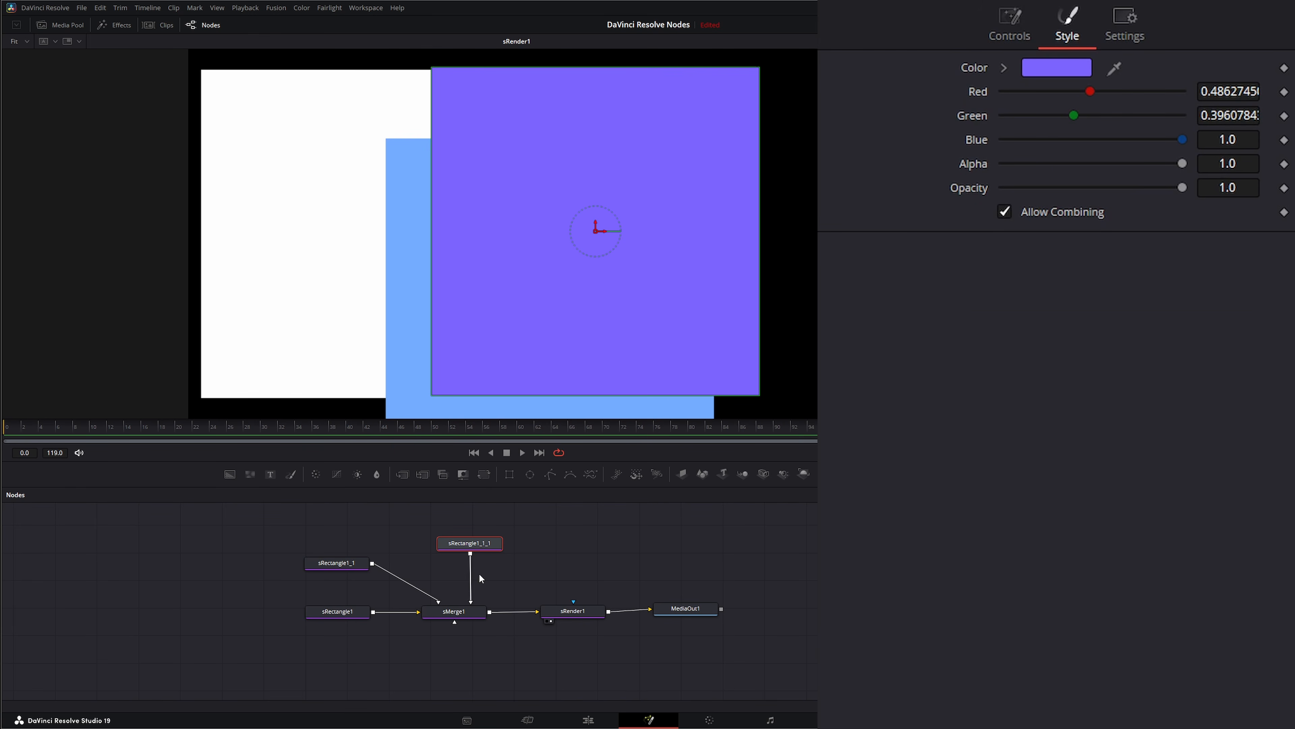
drag(478, 545, 481, 547)
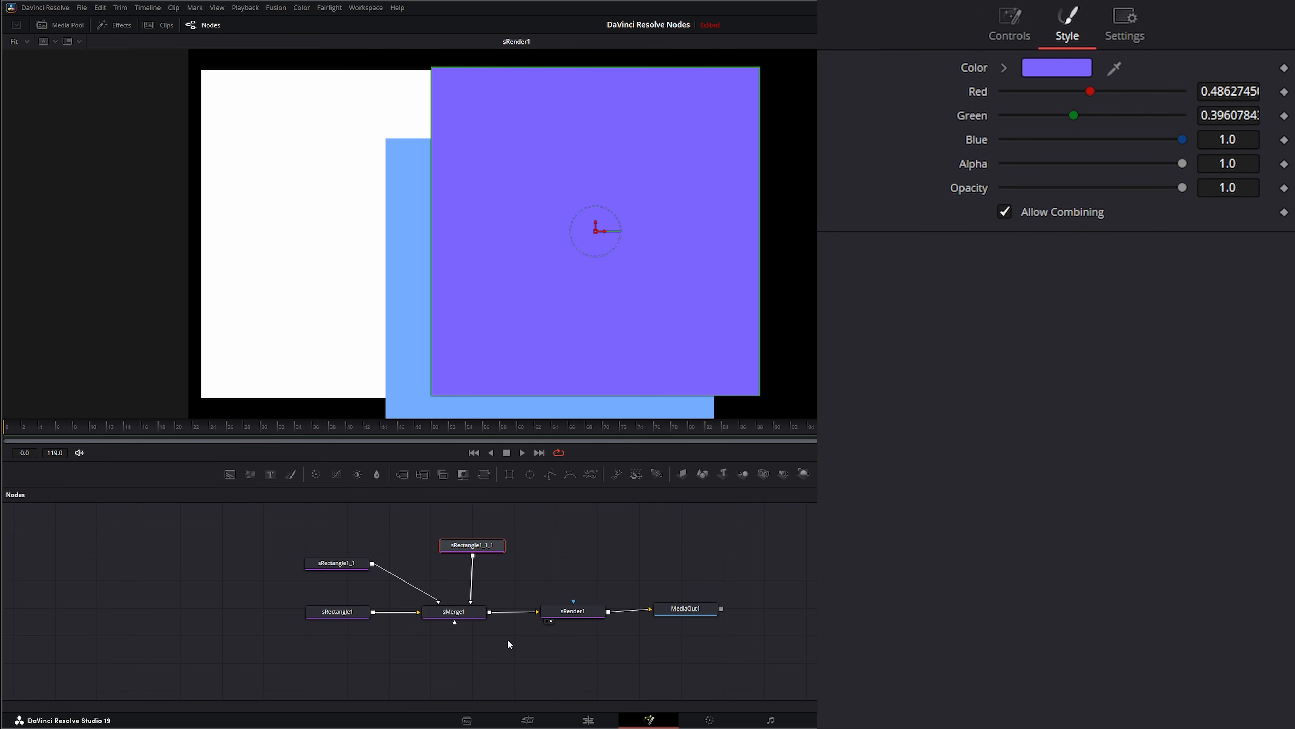
Step: Disconnect the white rectangle and the purple rectangle from sMerge1
drag(457, 617, 455, 617)
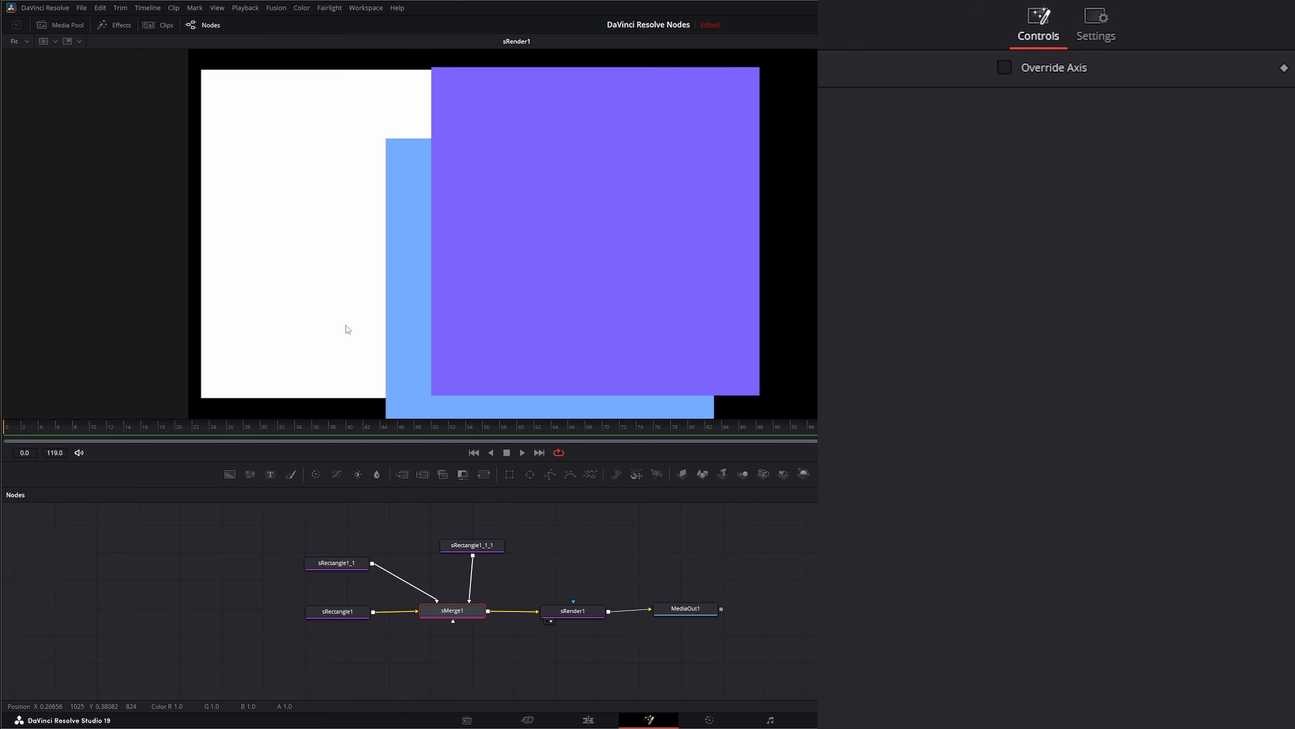
click(417, 611)
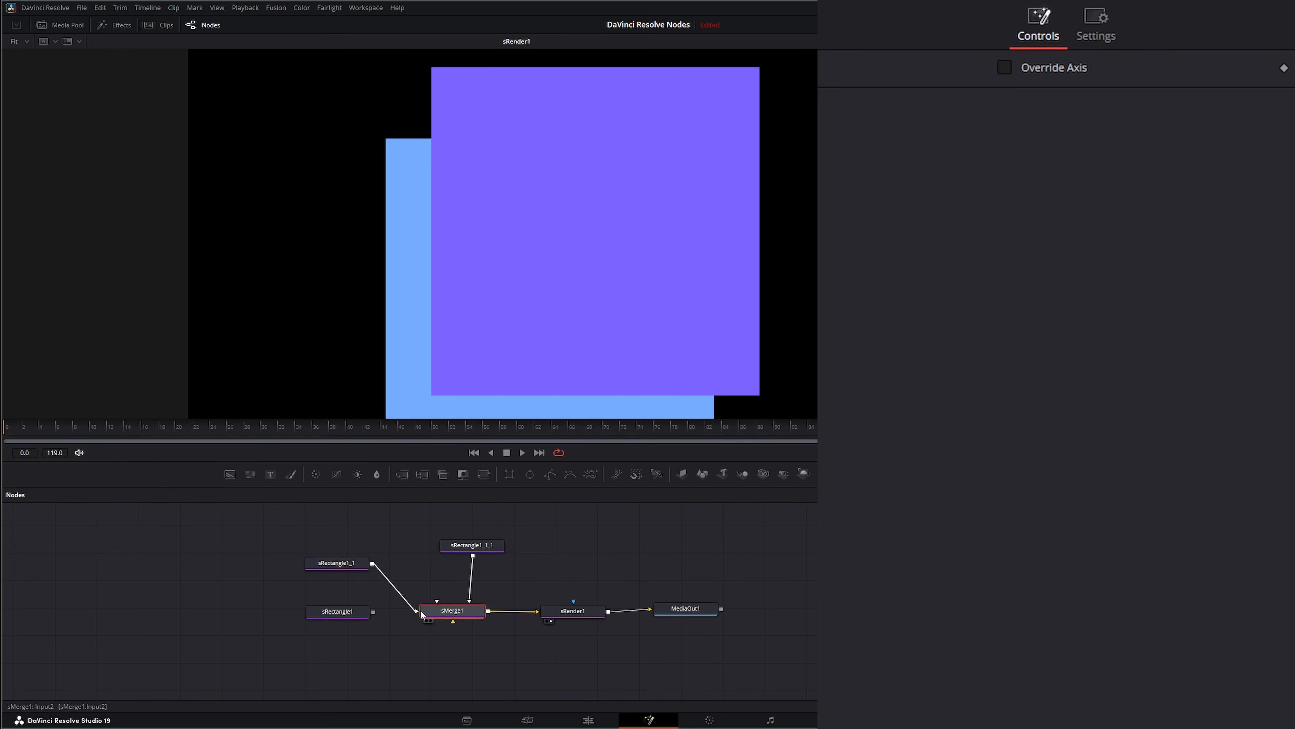
click(469, 602)
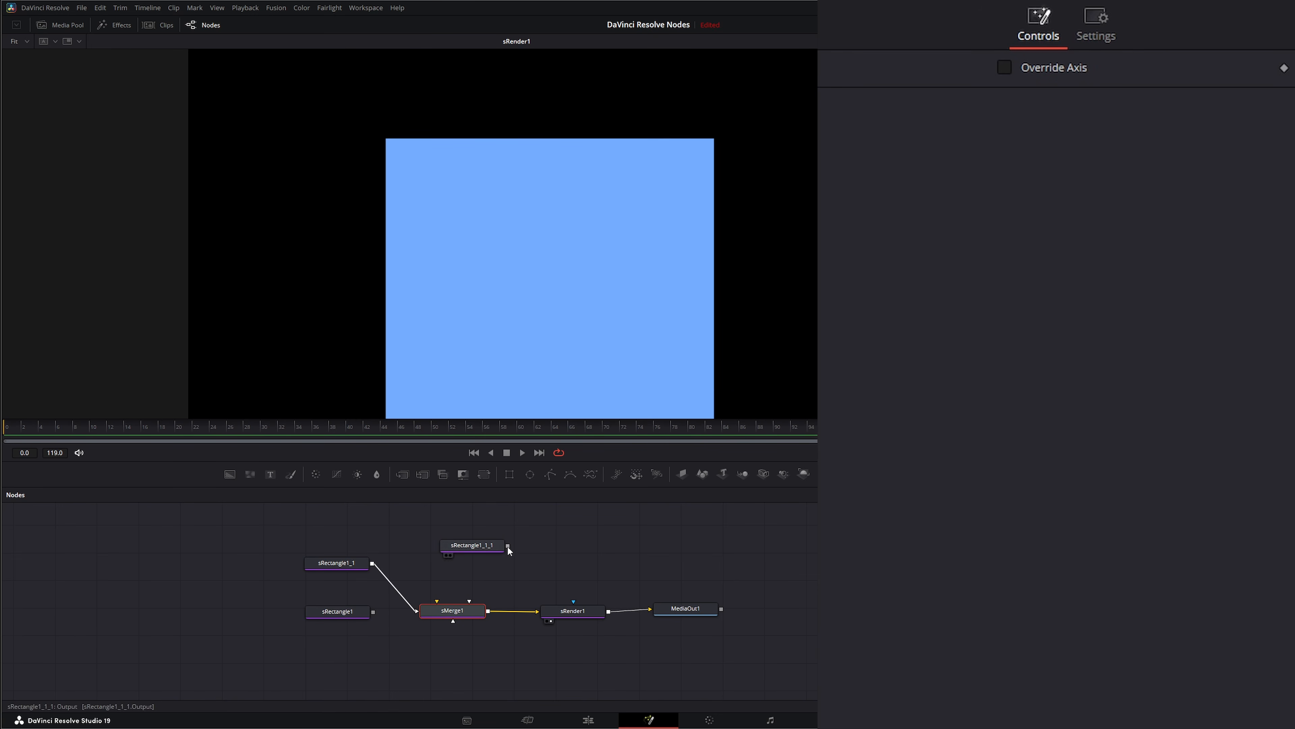
Step: Reconnect the white and purple rectangles to sMerge1 and arrange the three rectangle nodes in a column before it
drag(508, 545, 446, 617)
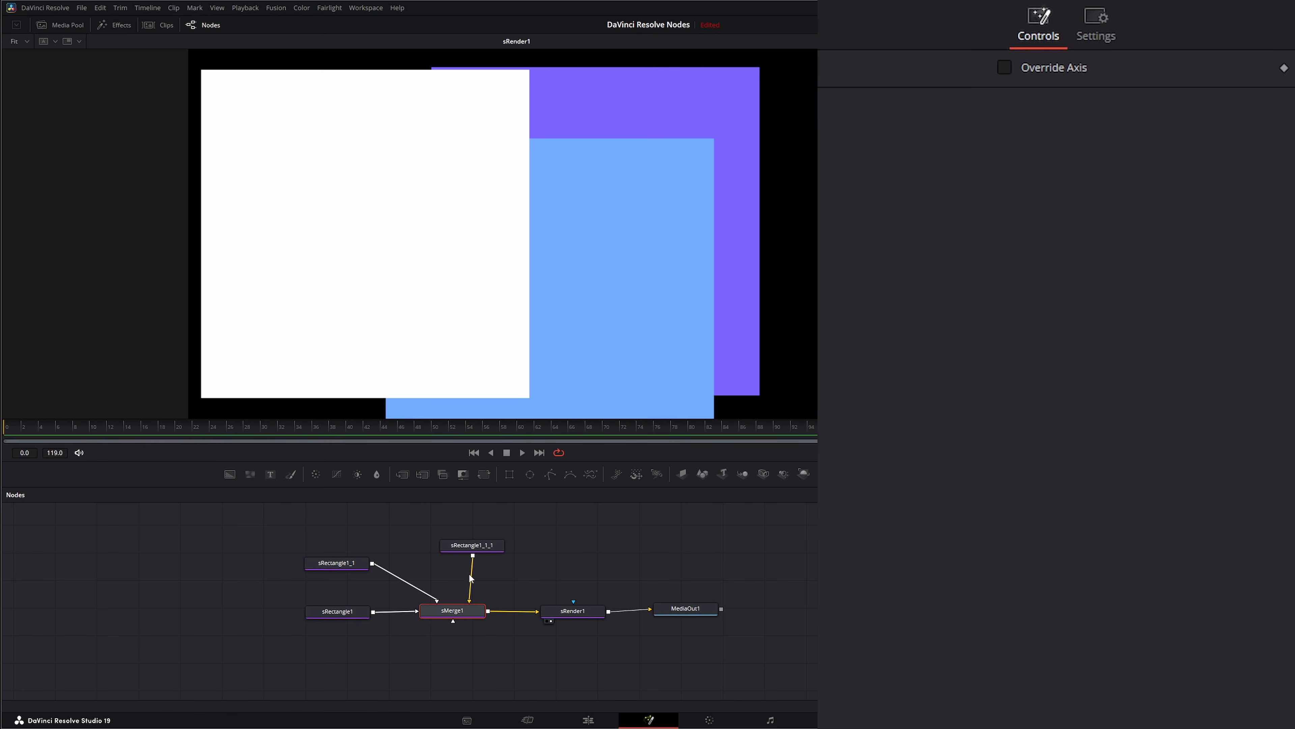
drag(469, 545, 331, 536)
drag(322, 608, 326, 585)
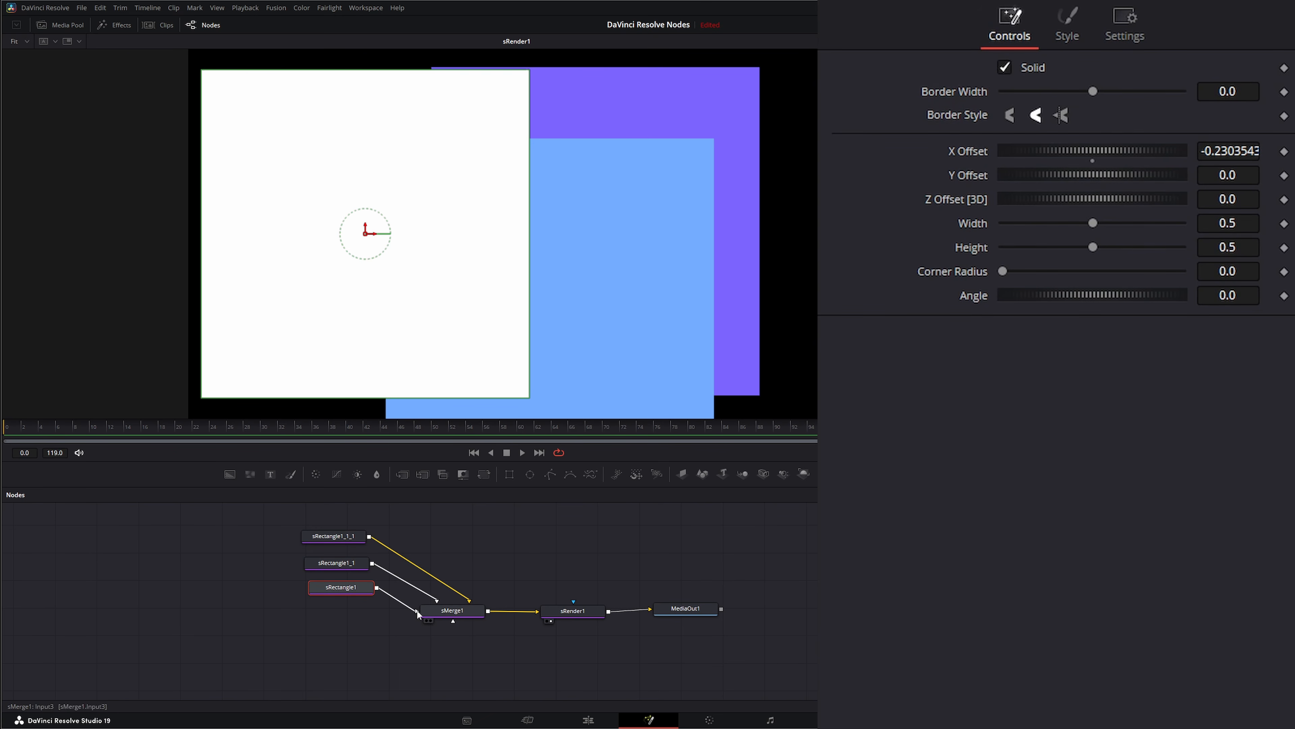
Step: Rewire the white and blue rectangles' inputs on sMerge1 so the blue rectangle layers in front of the white one
drag(417, 611, 438, 601)
drag(372, 563, 450, 619)
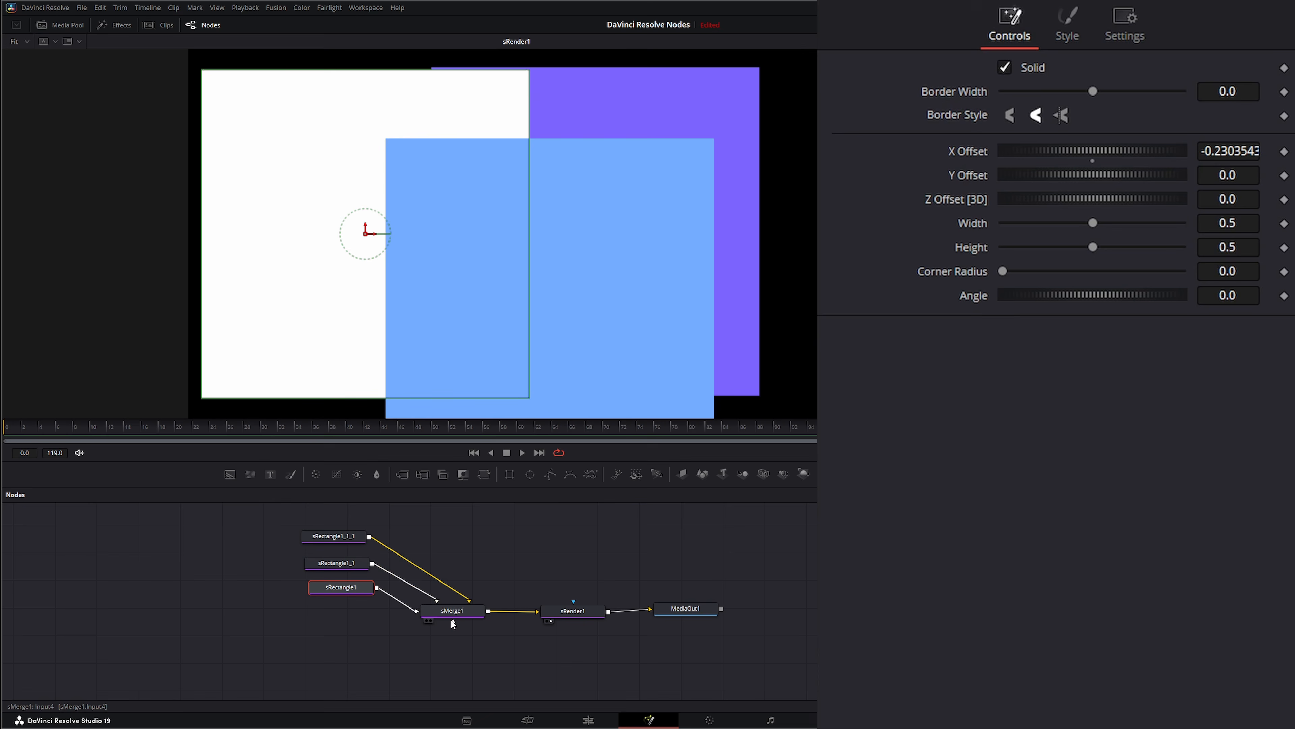
click(426, 542)
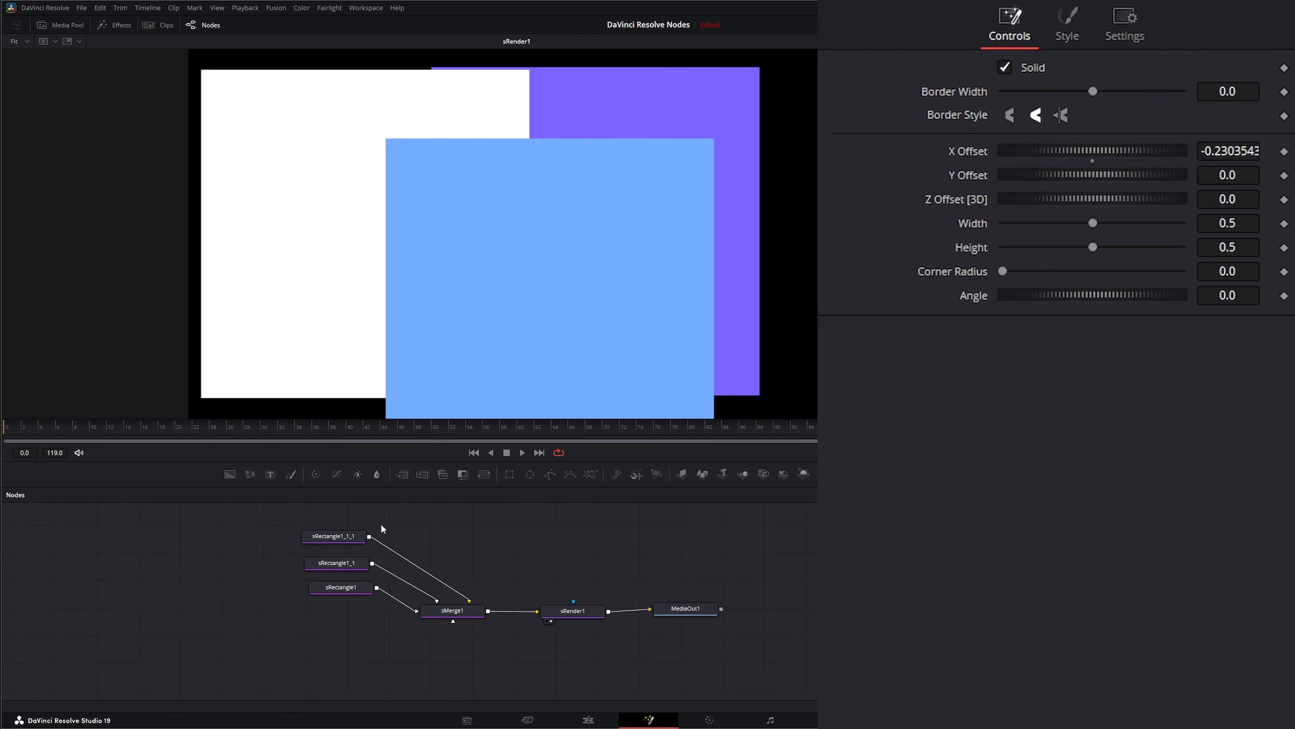
Step: Examine the options in sMerge1's Controls and Settings
click(451, 615)
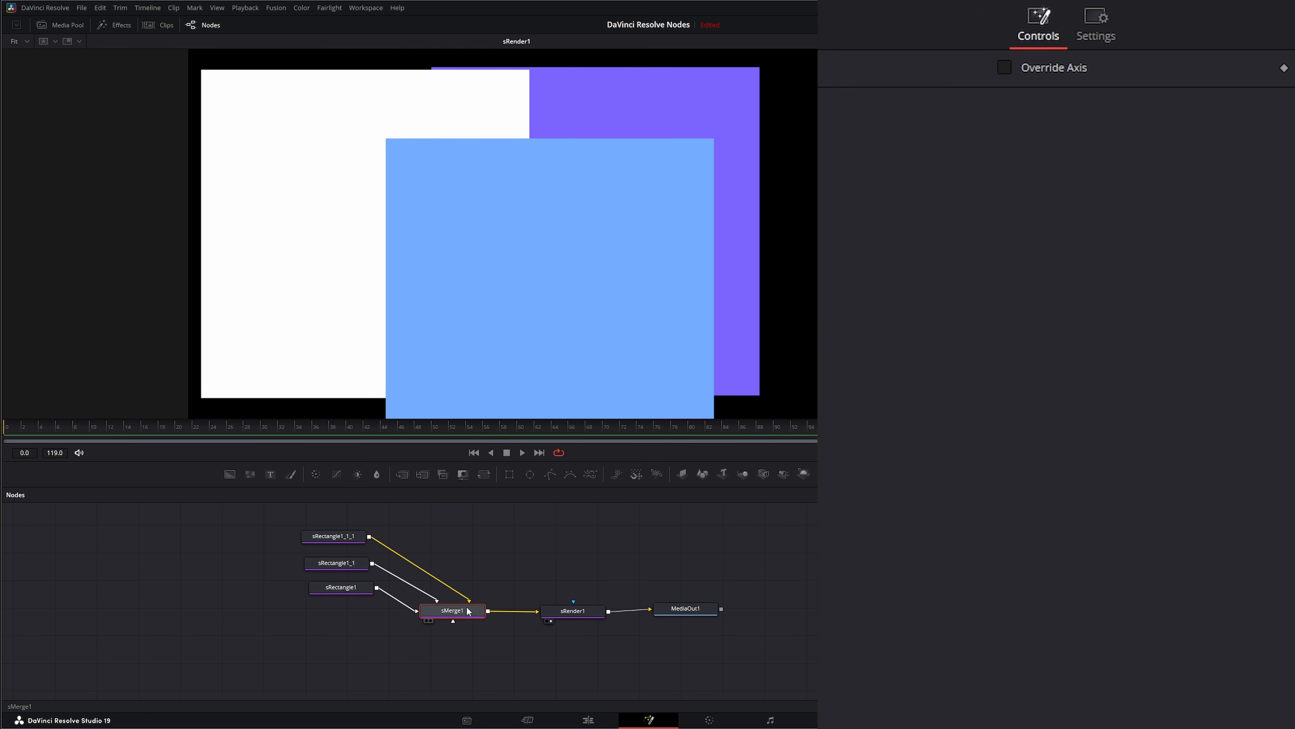
drag(452, 611, 453, 611)
drag(449, 610, 452, 610)
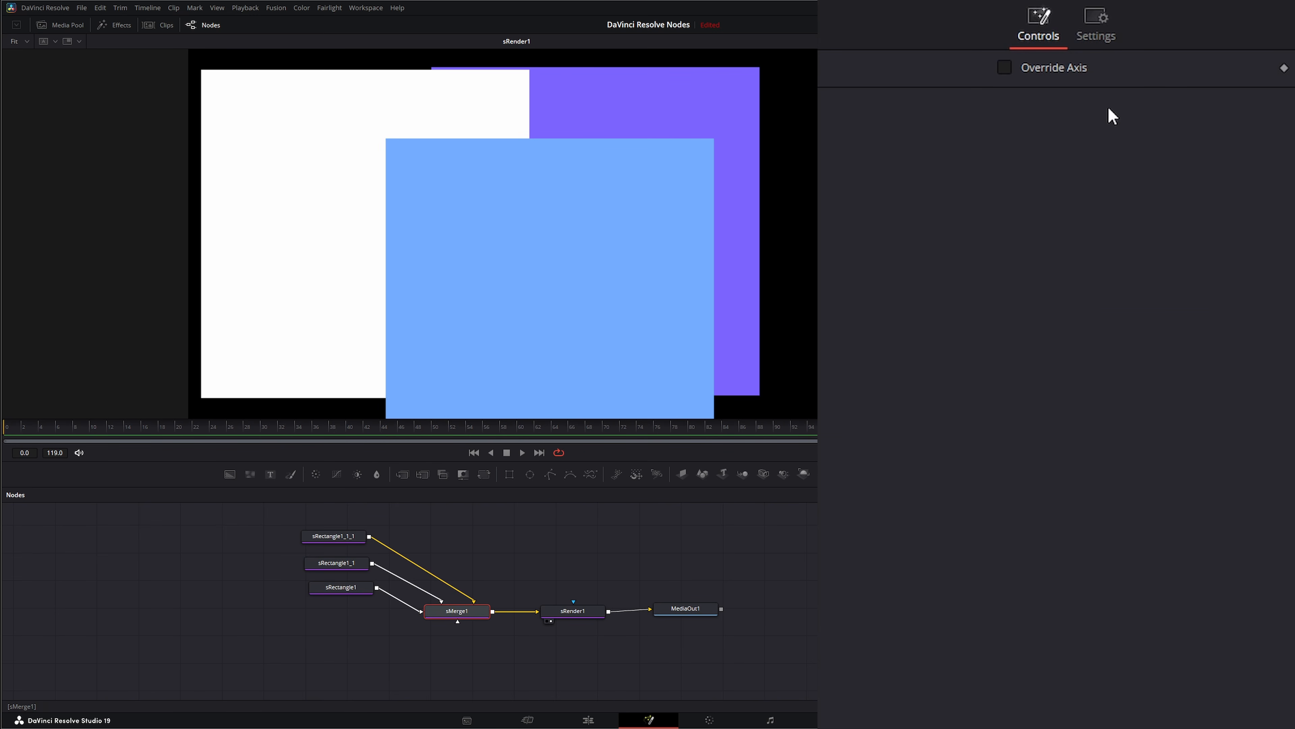
click(1088, 31)
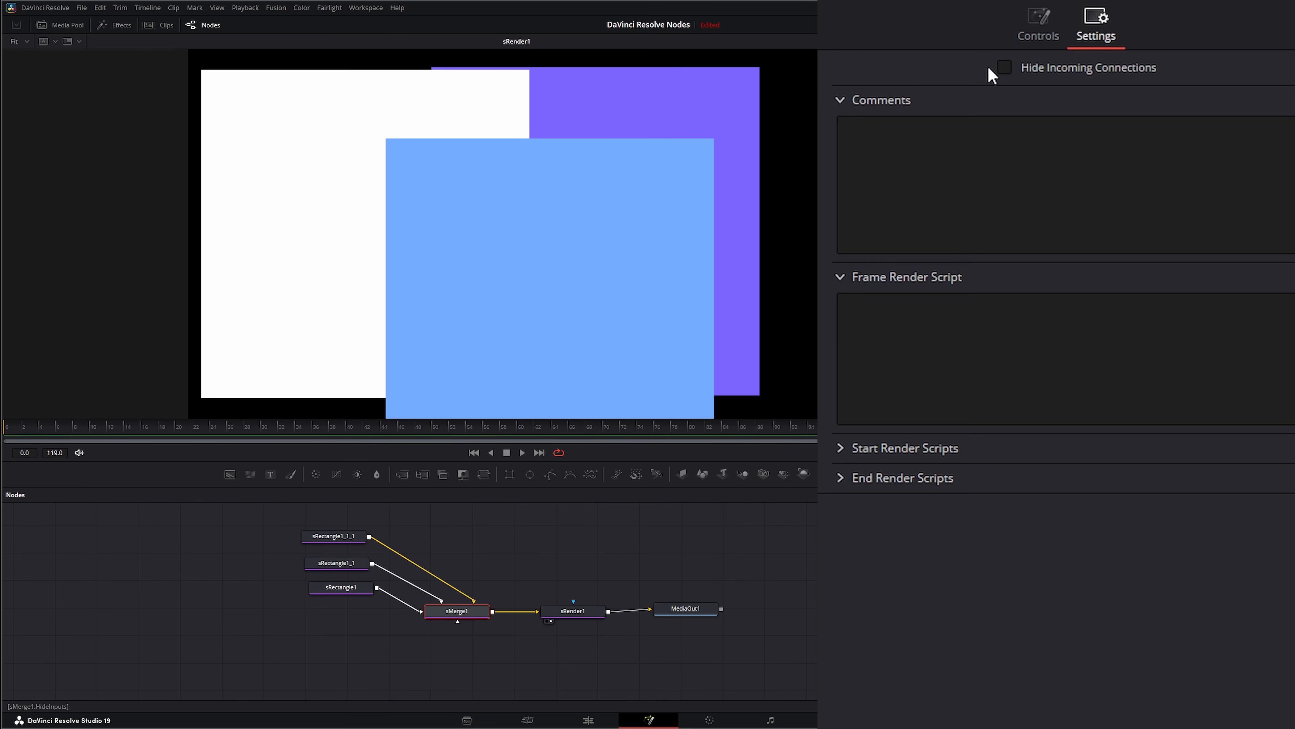
click(1035, 26)
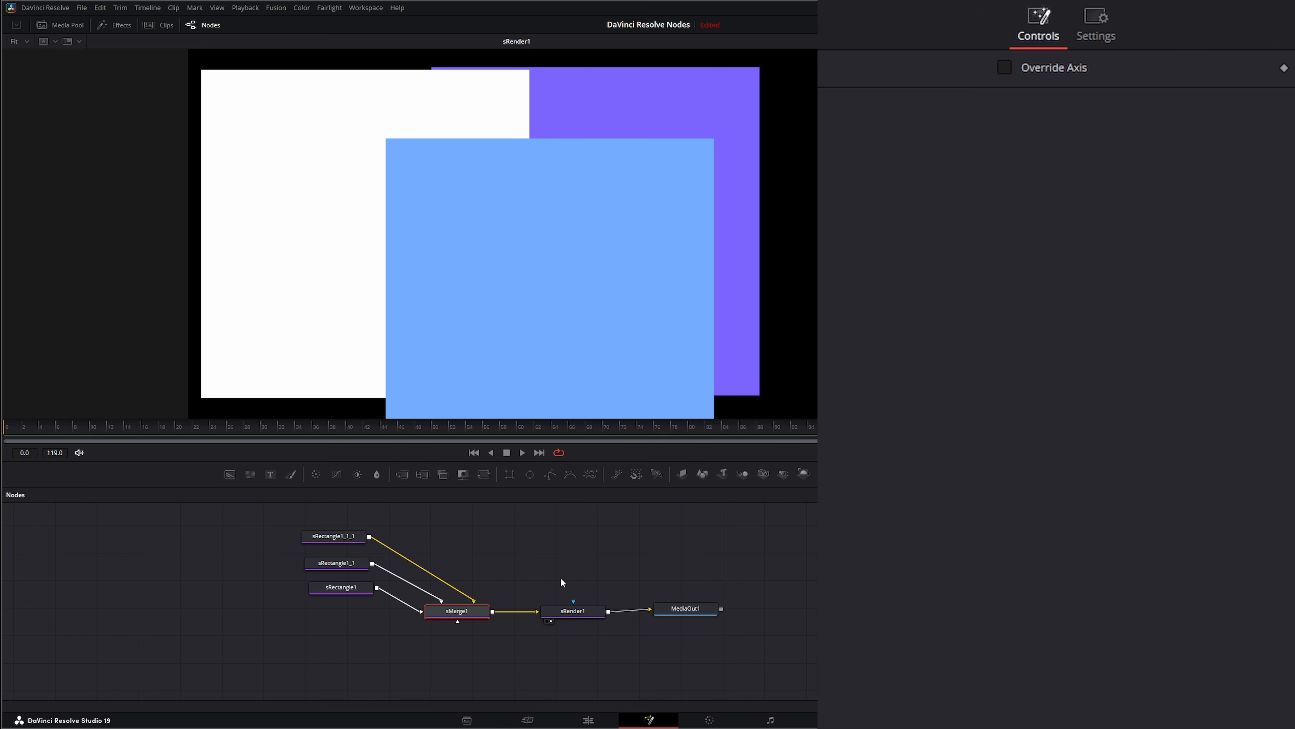
Step: Move sRender1 and MediaOut1 farther away from sMerge1 in the node graph and enable Override Axis on sMerge1
drag(556, 551, 898, 612)
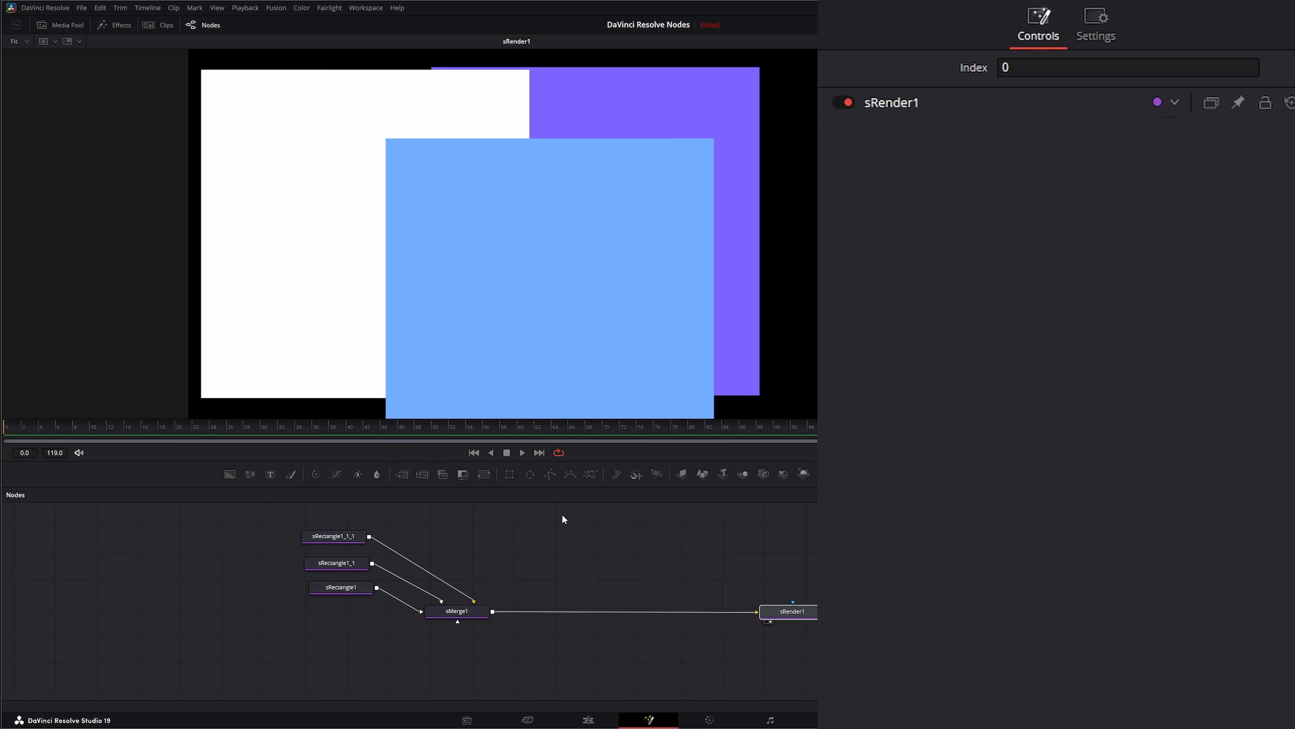
click(465, 613)
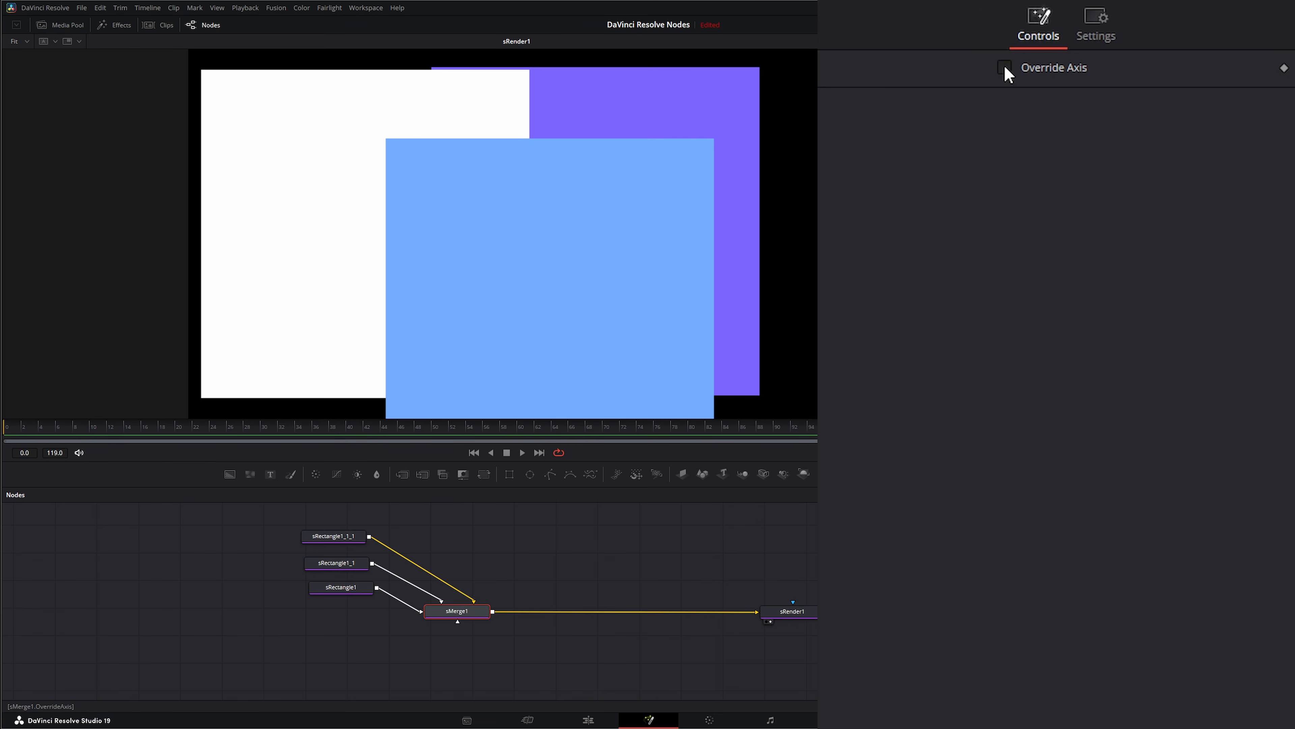
click(1005, 68)
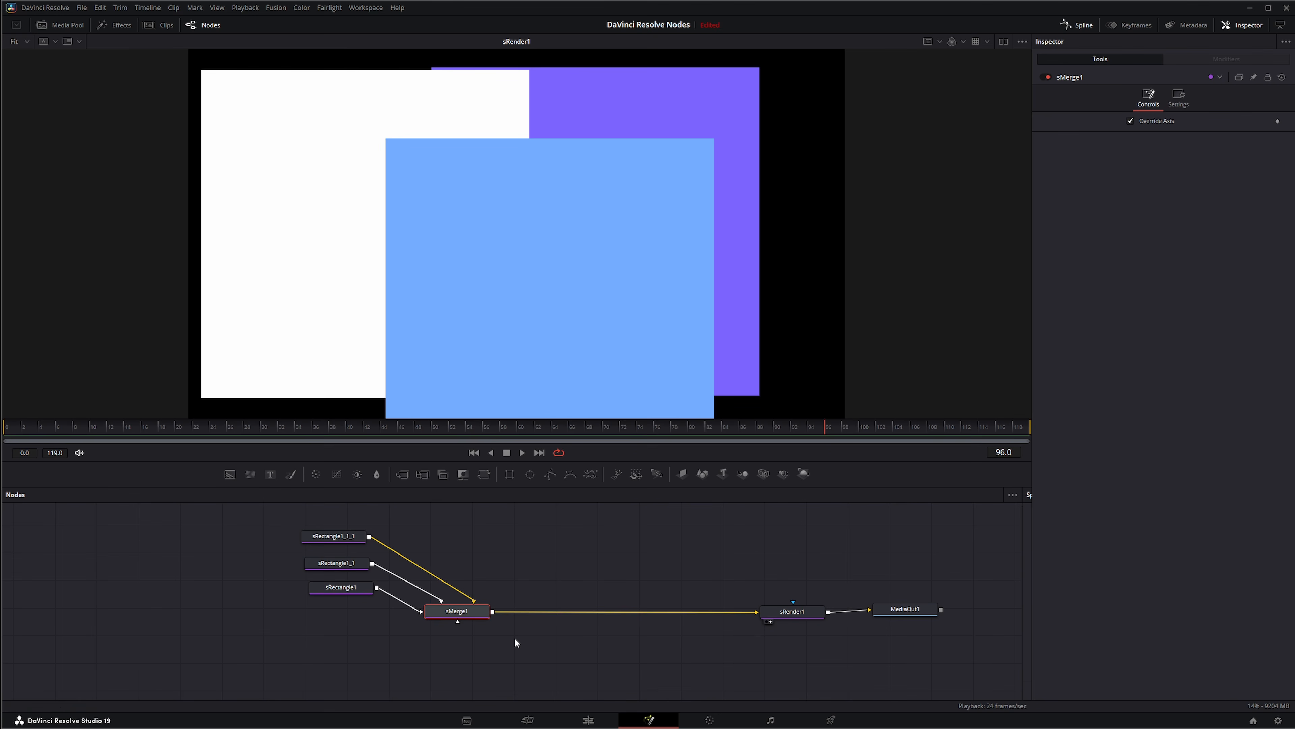
drag(539, 637, 417, 610)
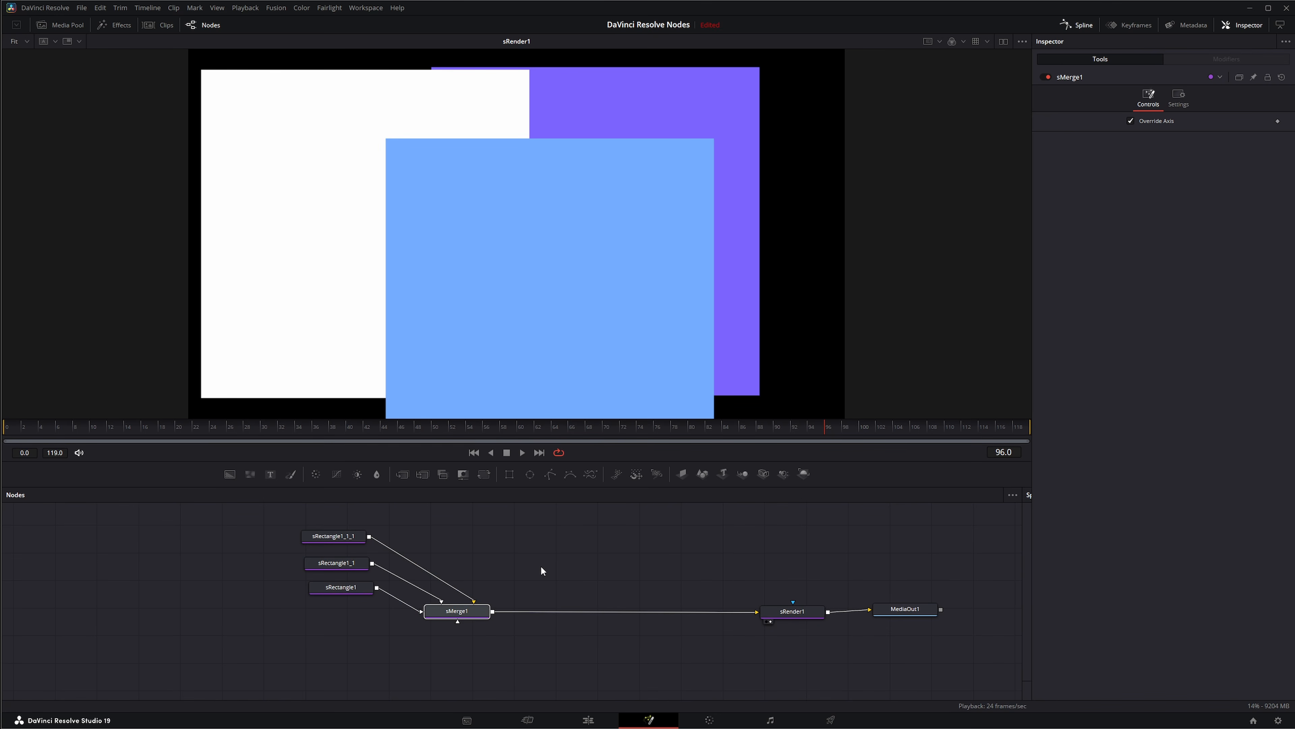